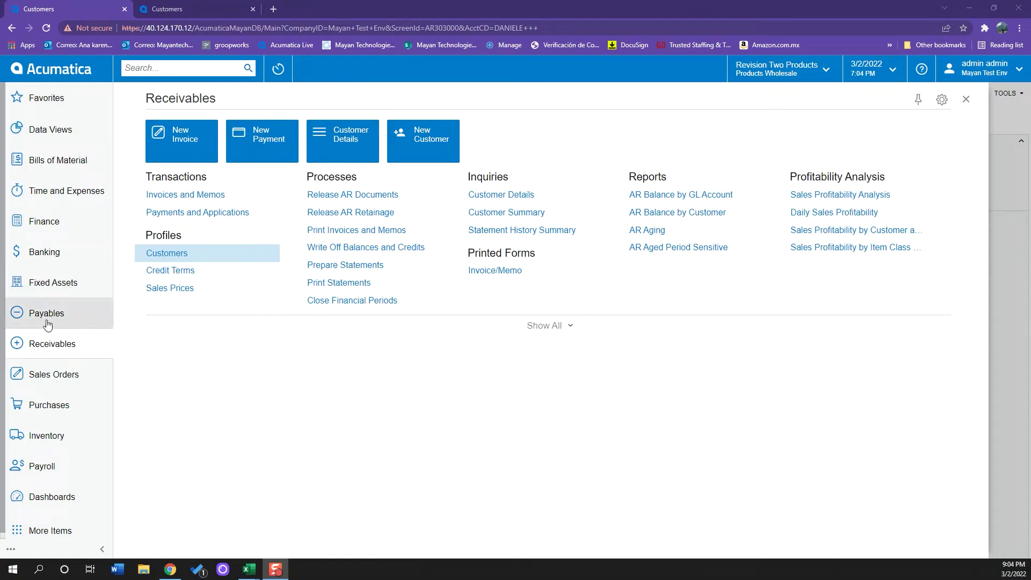
Step: Open the Receivables workspace from the left sidebar
left_click(37, 343)
Step: Open the Customers list of 122 records and bring up its column configuration
left_click(37, 343)
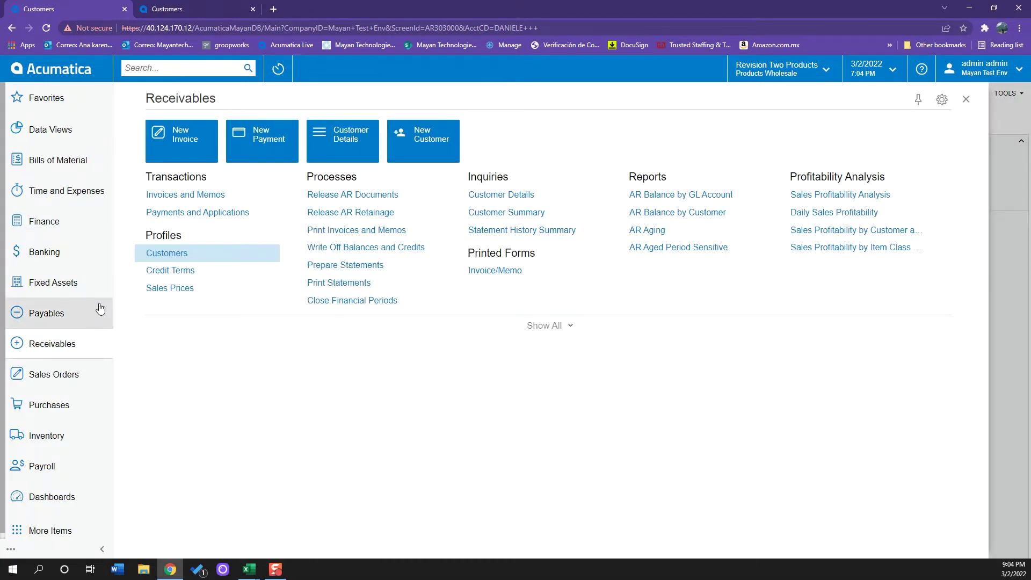
left_click(172, 255)
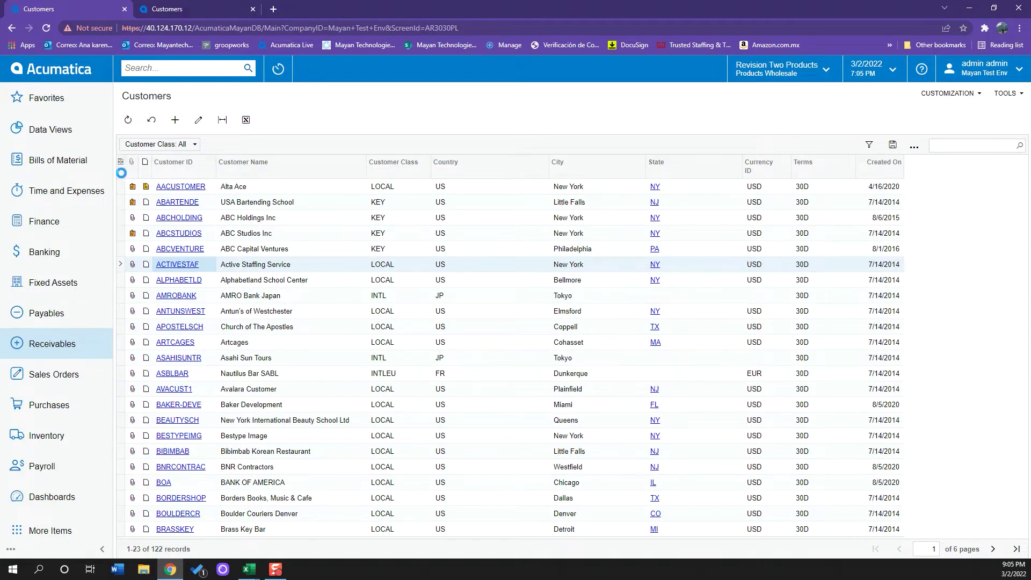
left_click(120, 161)
Step: Remove the Created On column from the Customers grid
left_click(612, 393)
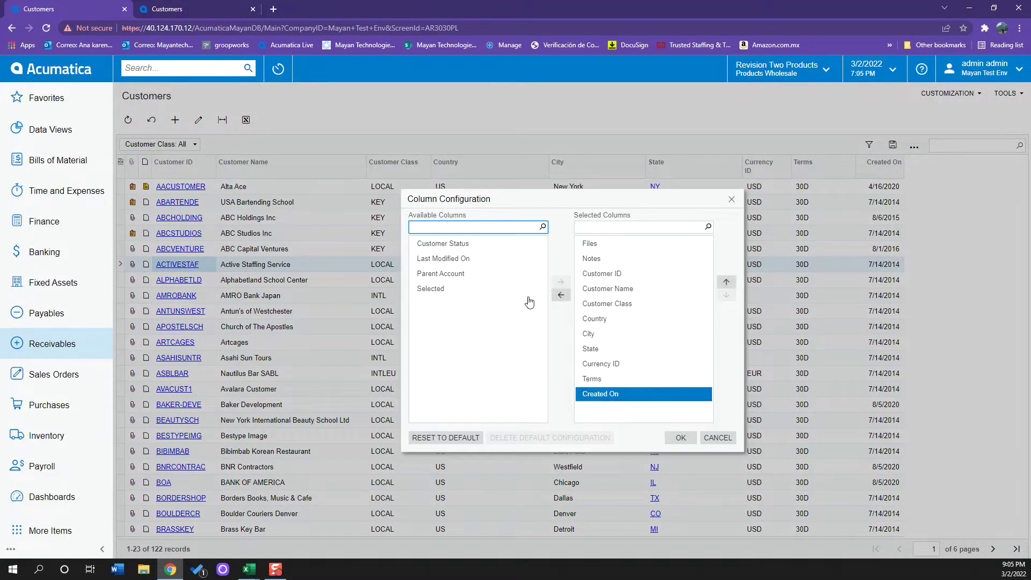
left_click(561, 295)
left_click(681, 437)
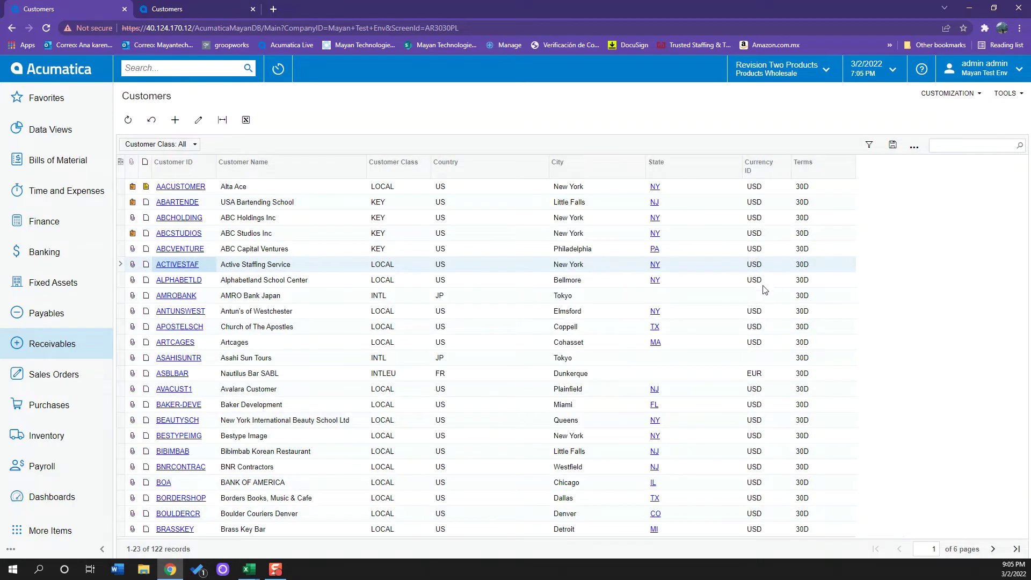
Step: Add the Customer Status column to the Customers grid and apply the layout
left_click(121, 162)
left_click(463, 274)
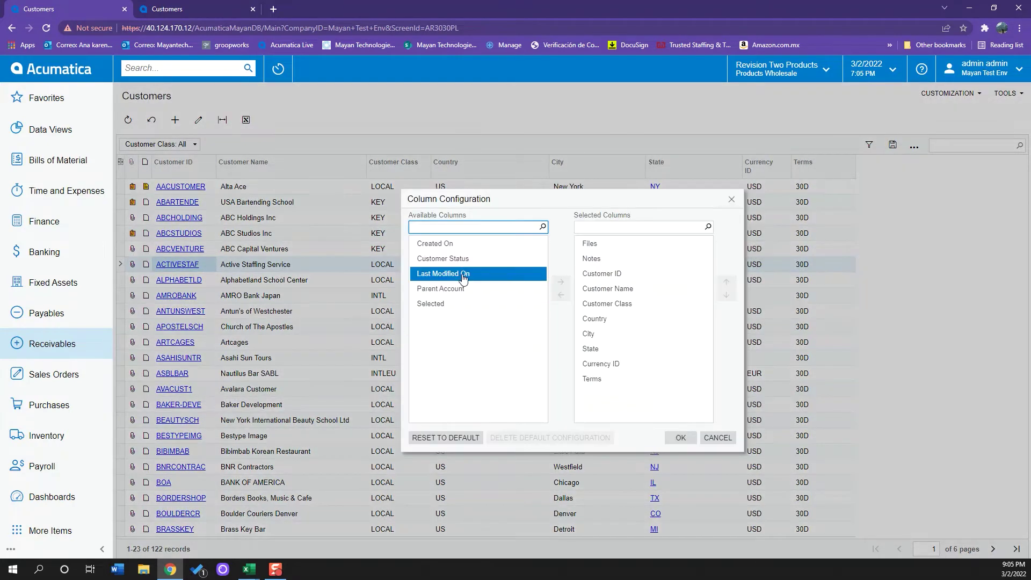
left_click(464, 258)
left_click(466, 243)
left_click(468, 289)
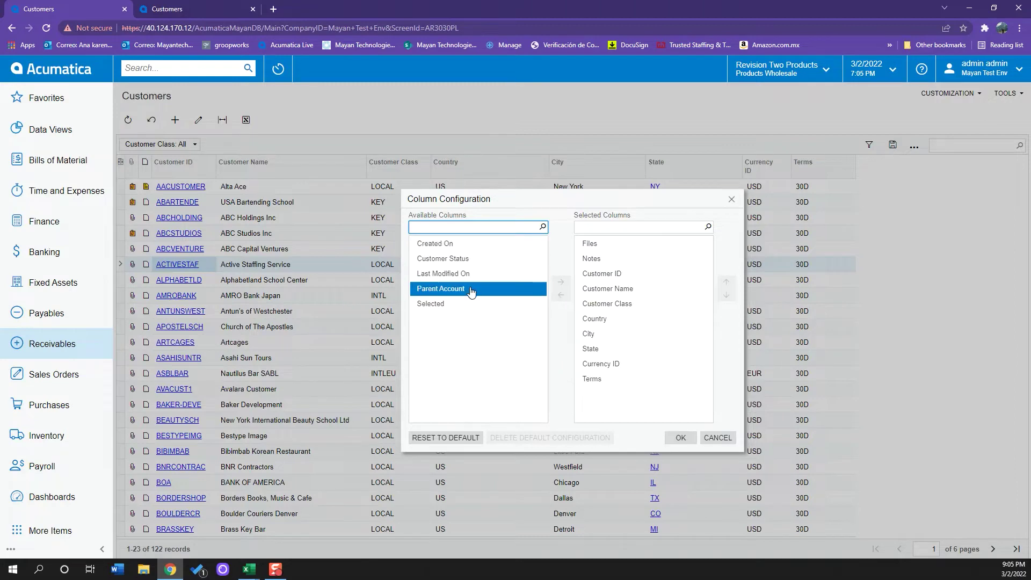
left_click(472, 273)
left_click(465, 259)
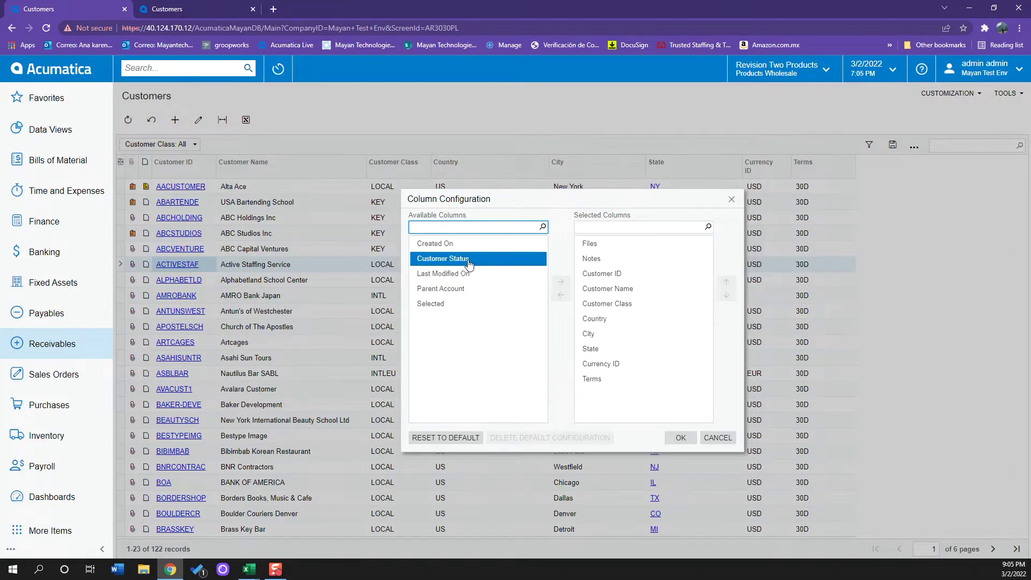
left_click(561, 282)
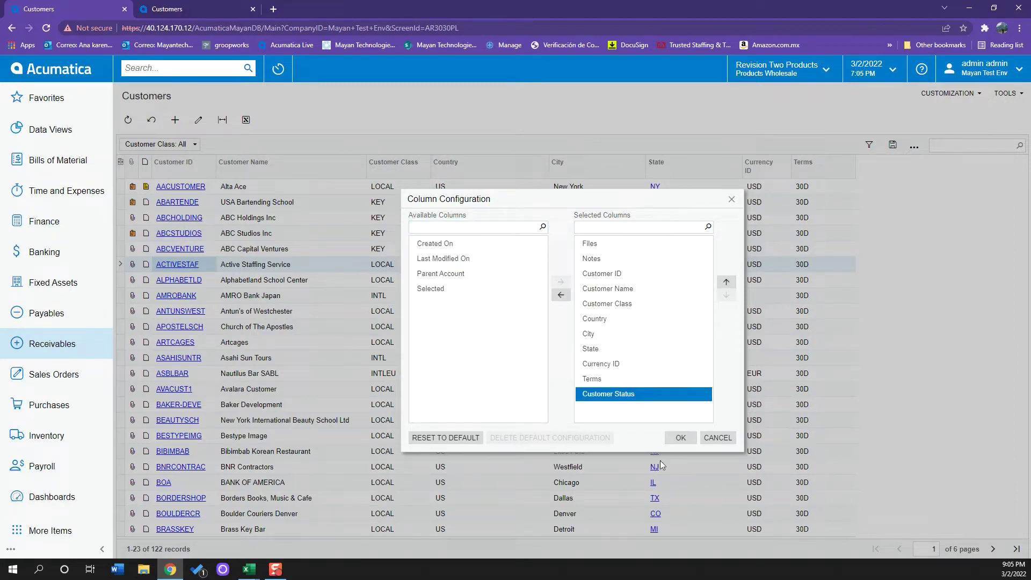
left_click(680, 437)
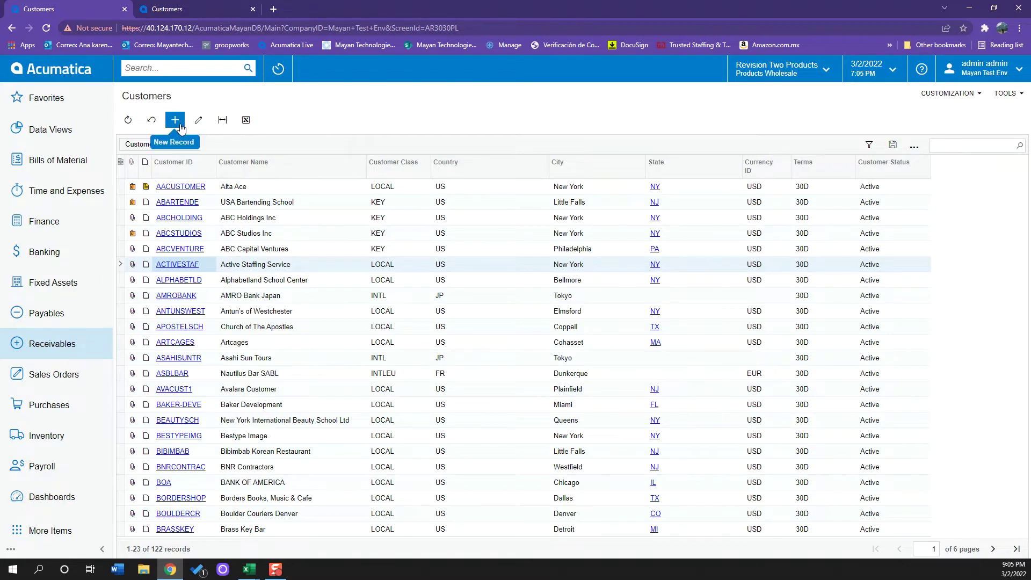
Step: Return to Receivables > Customers and start a new customer record
left_click(90, 353)
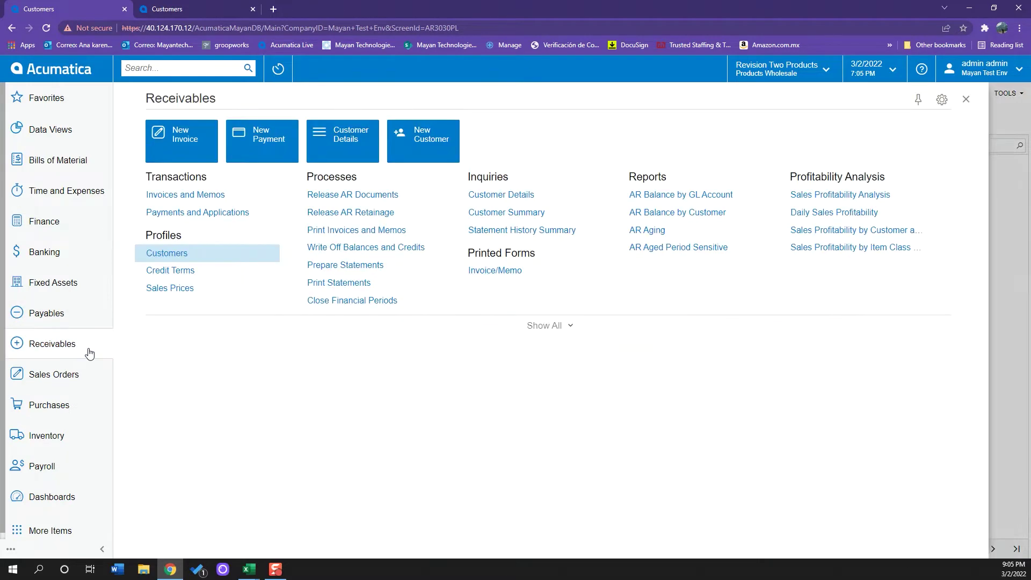
left_click(175, 257)
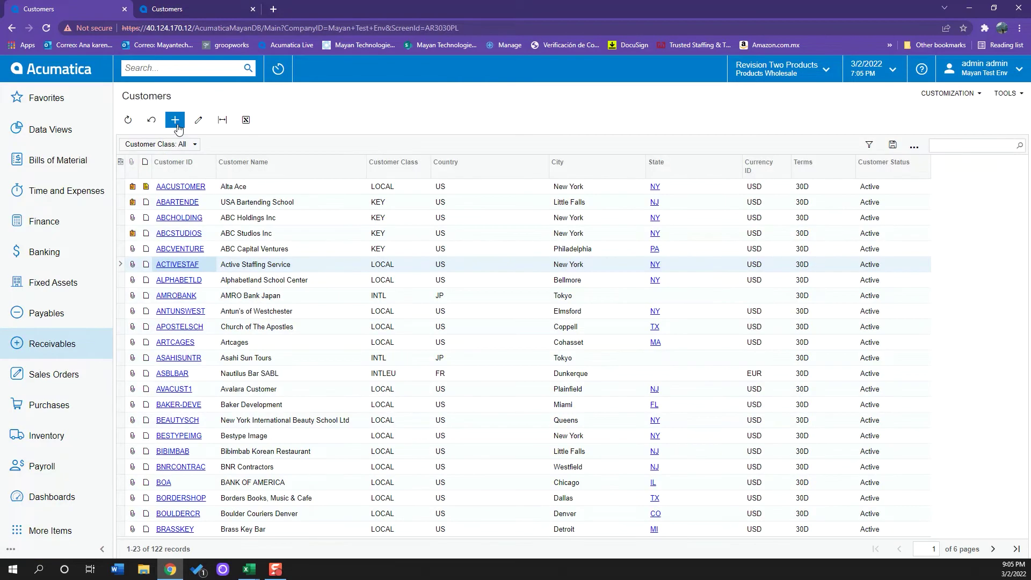
left_click(178, 127)
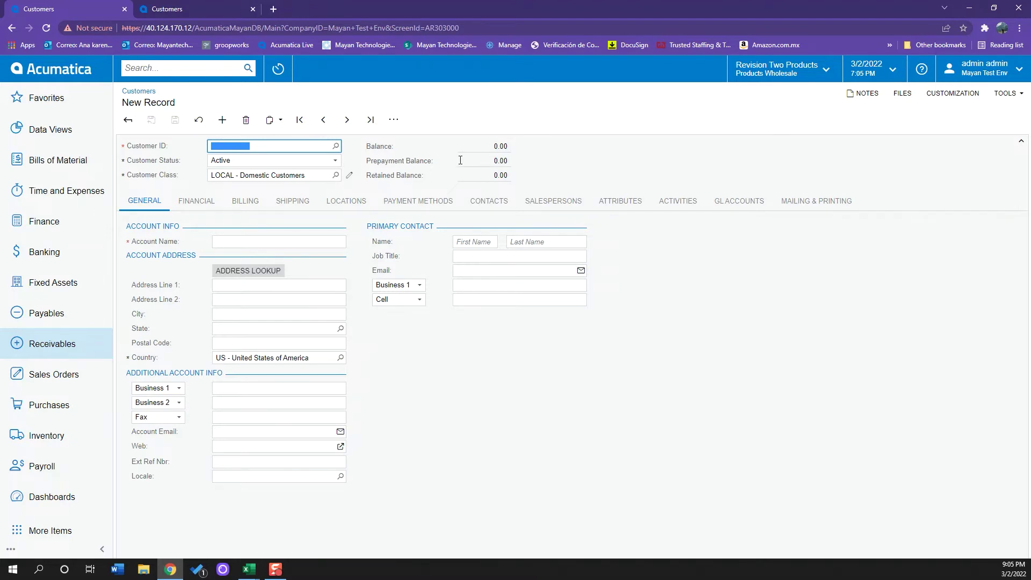
Step: Step through the General tab's account name, primary contact email and account email fields
left_click(173, 158)
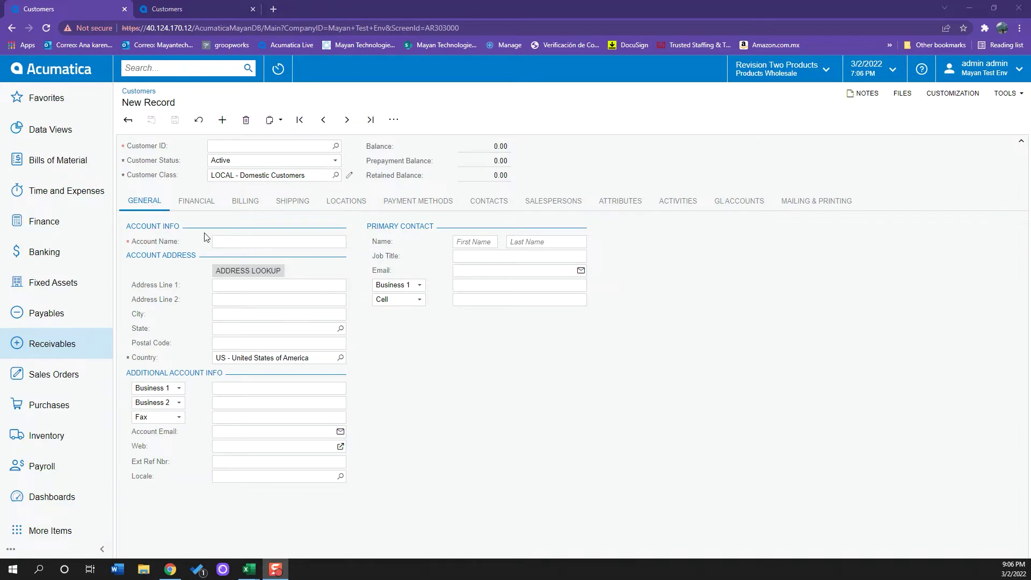
left_click(219, 243)
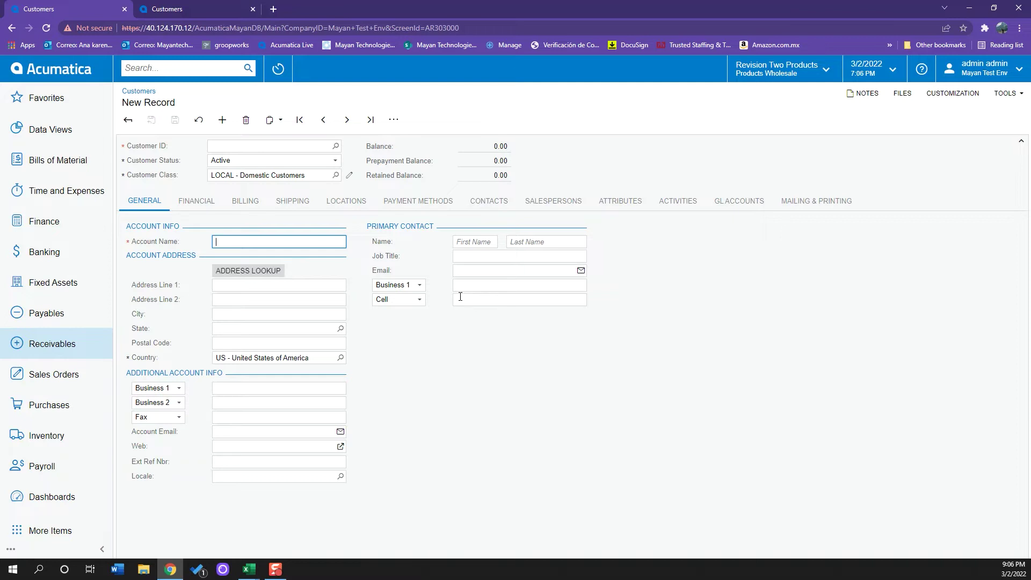
left_click(456, 272)
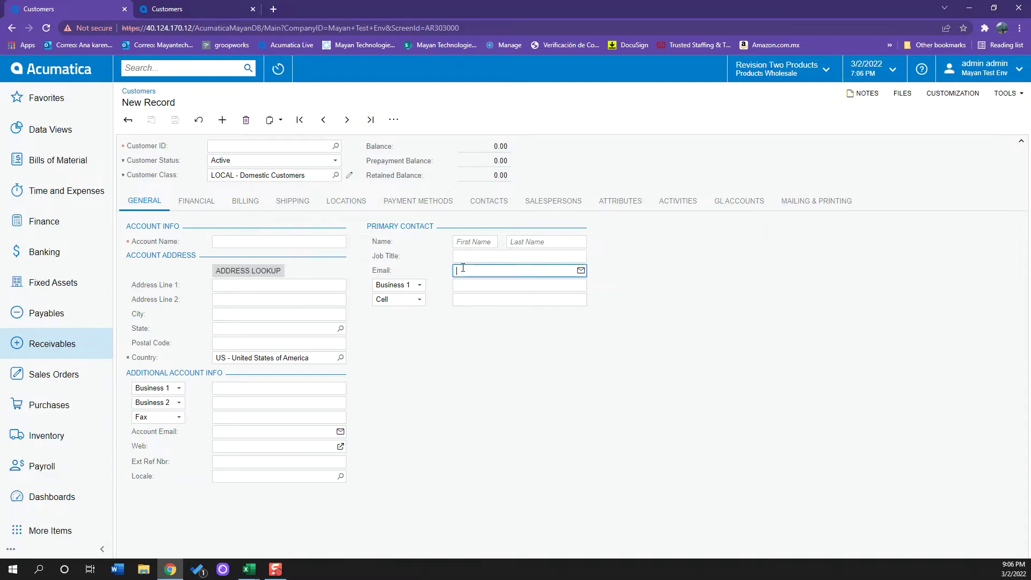
left_click(240, 431)
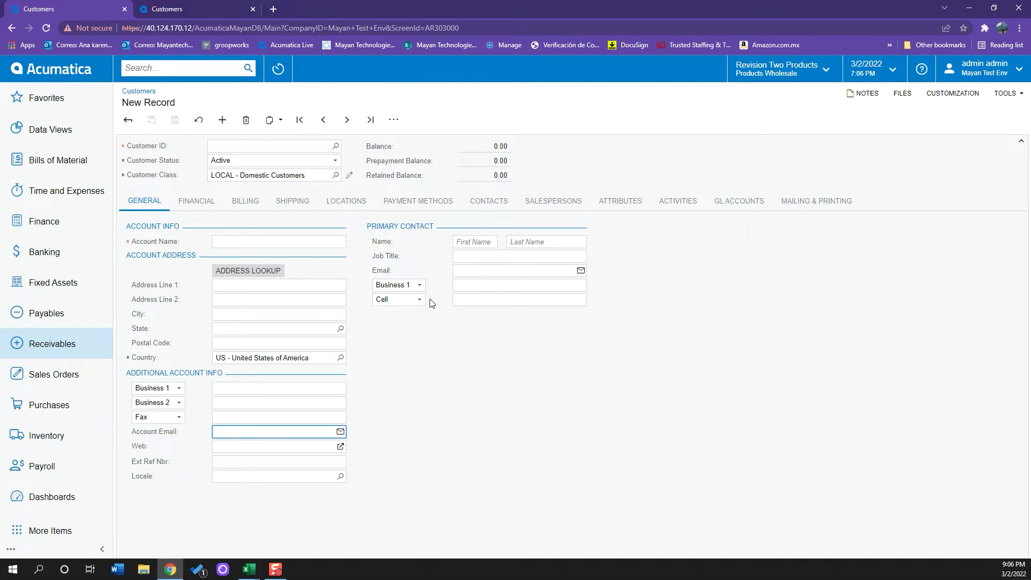
Step: Review the Financial tab, then enable Override for the Billing tab's Bill-To Address
left_click(194, 212)
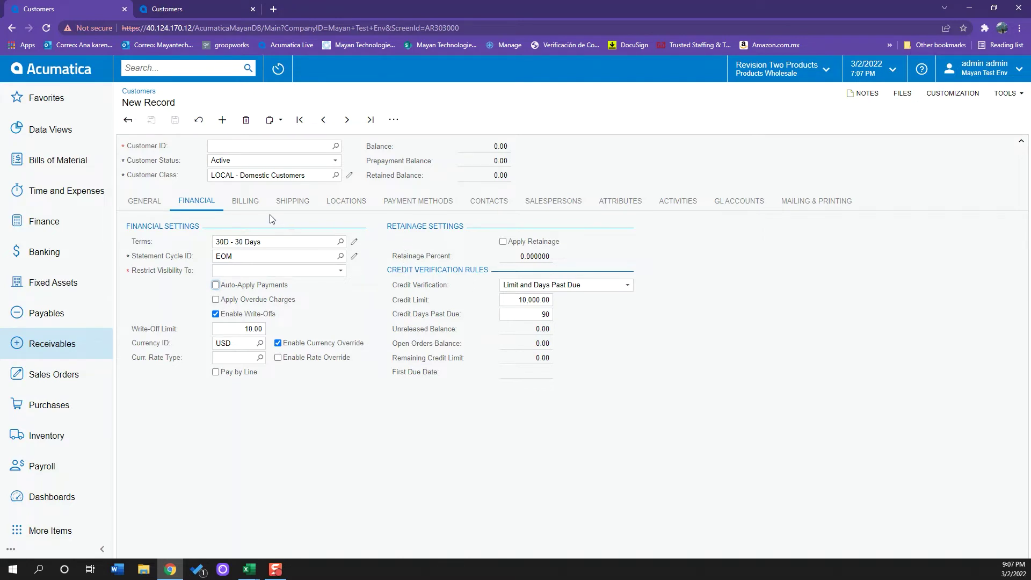
left_click(242, 207)
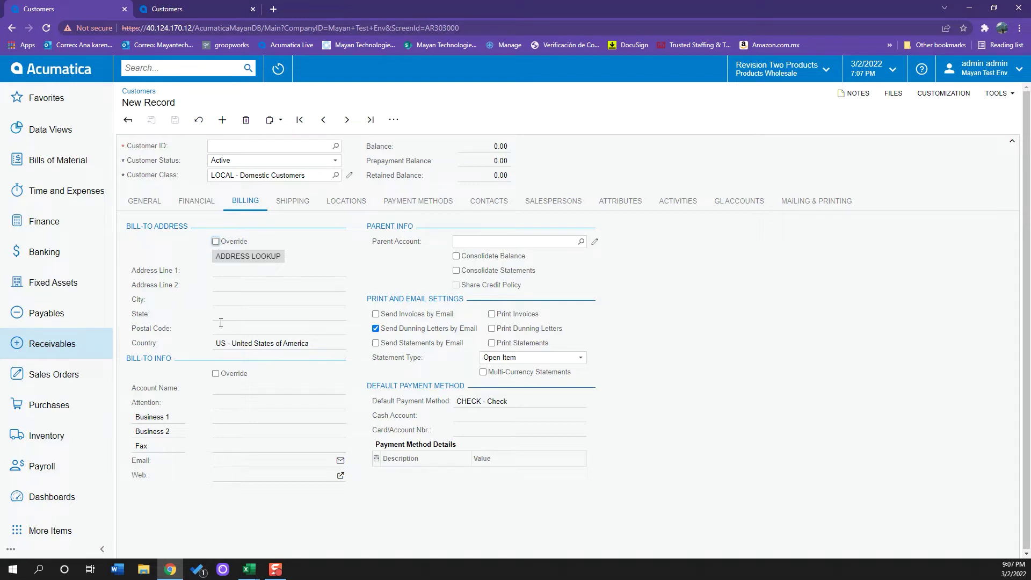
left_click(161, 215)
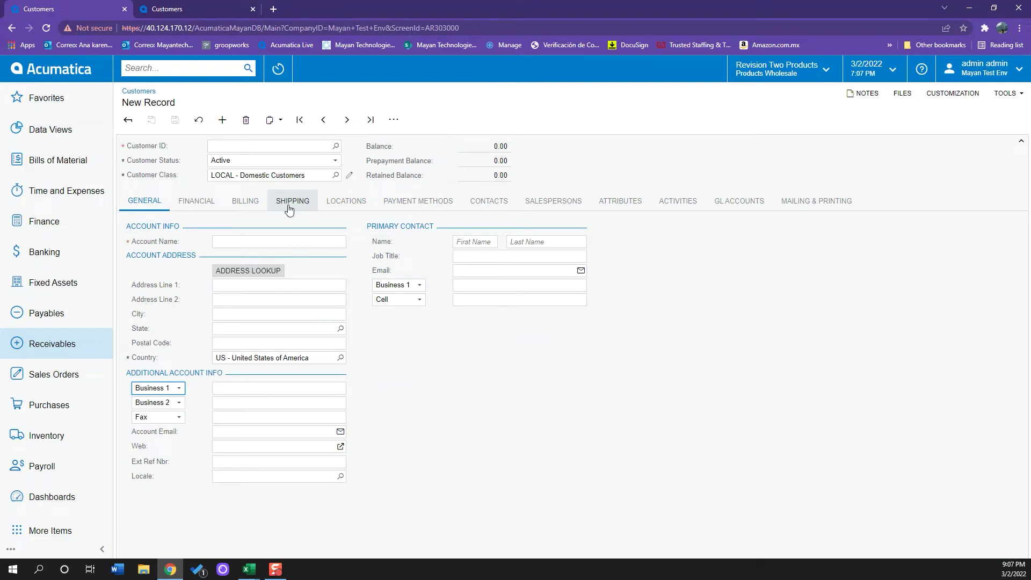
left_click(258, 204)
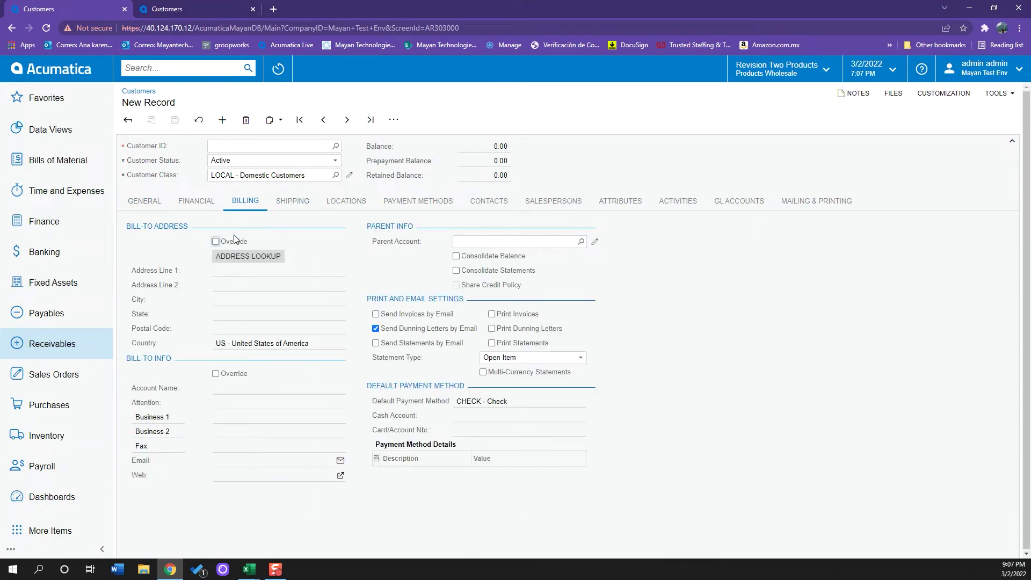
left_click(226, 245)
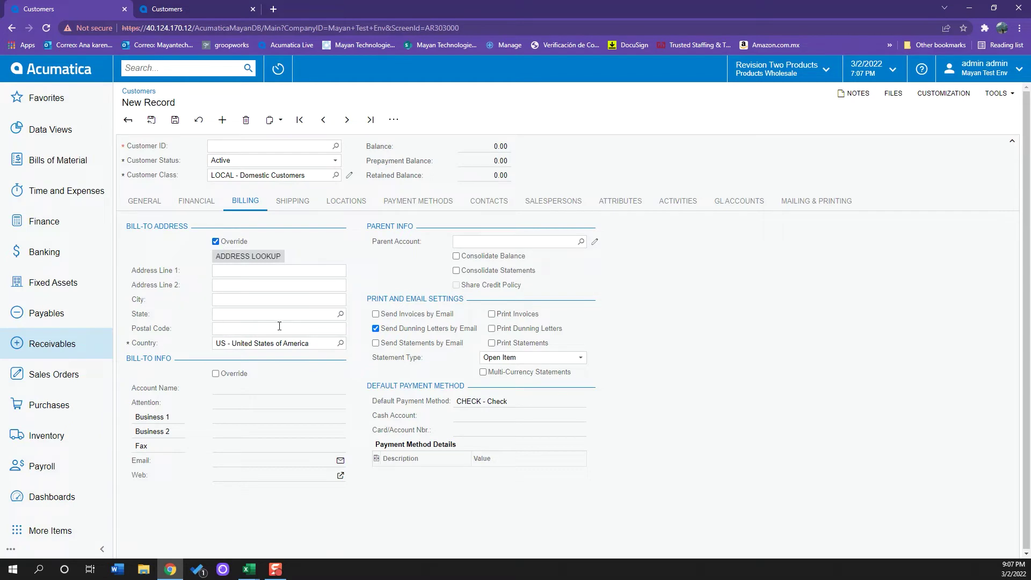
Step: Override the Ship-To Address on the Shipping tab, then review Locations and Payment Methods
left_click(304, 213)
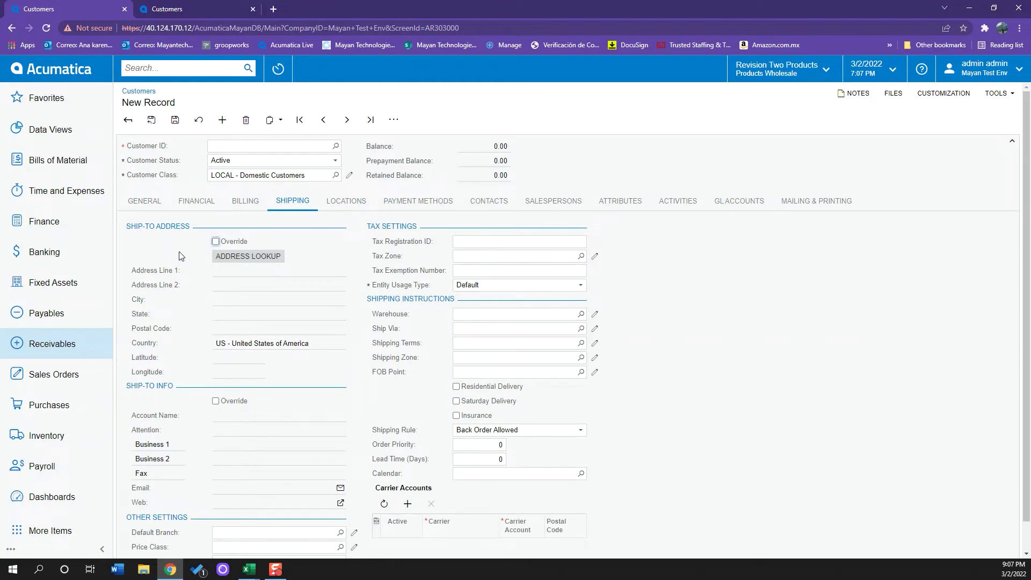
left_click(156, 205)
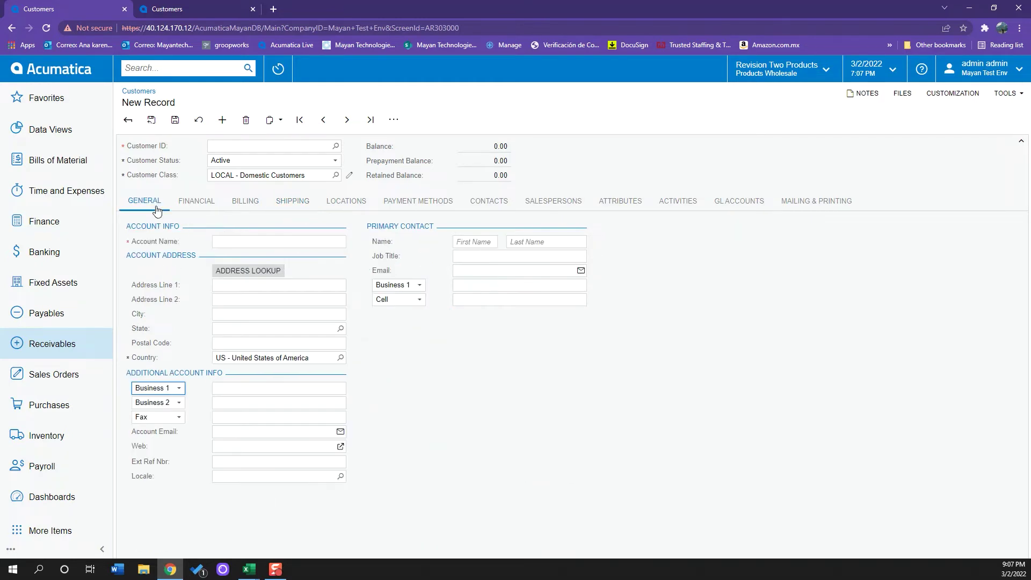
left_click(290, 206)
left_click(216, 242)
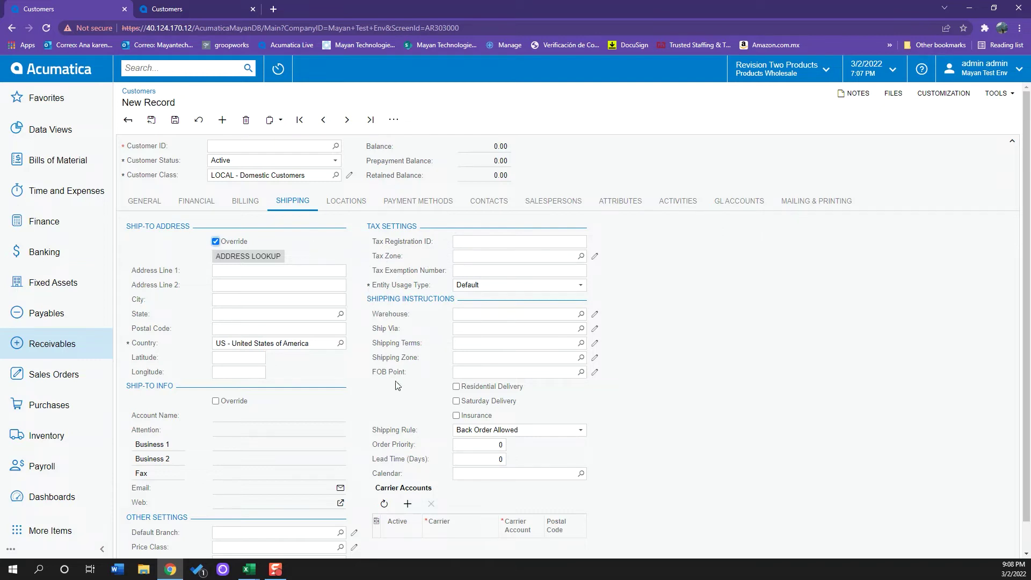
left_click(345, 204)
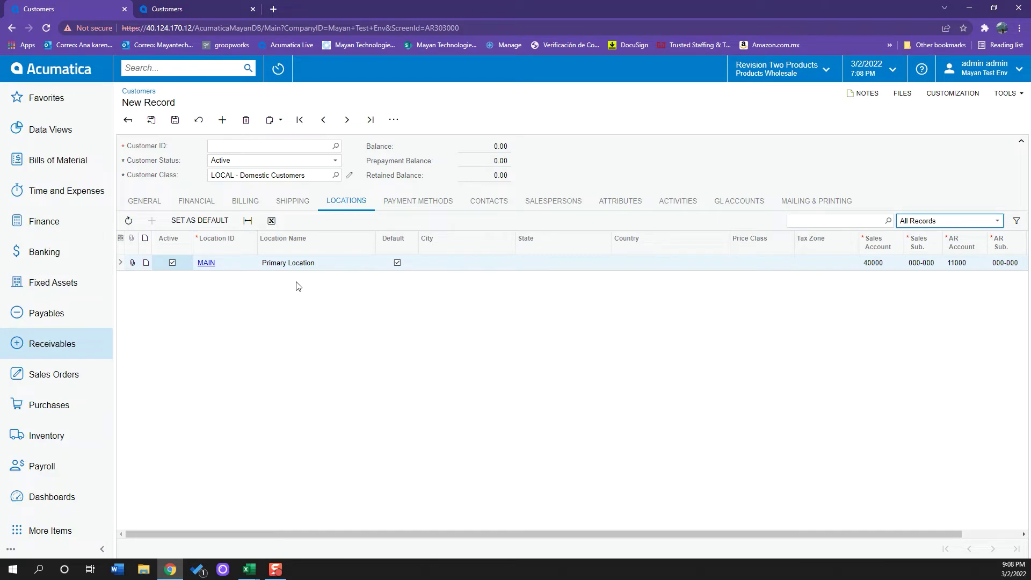
left_click(396, 213)
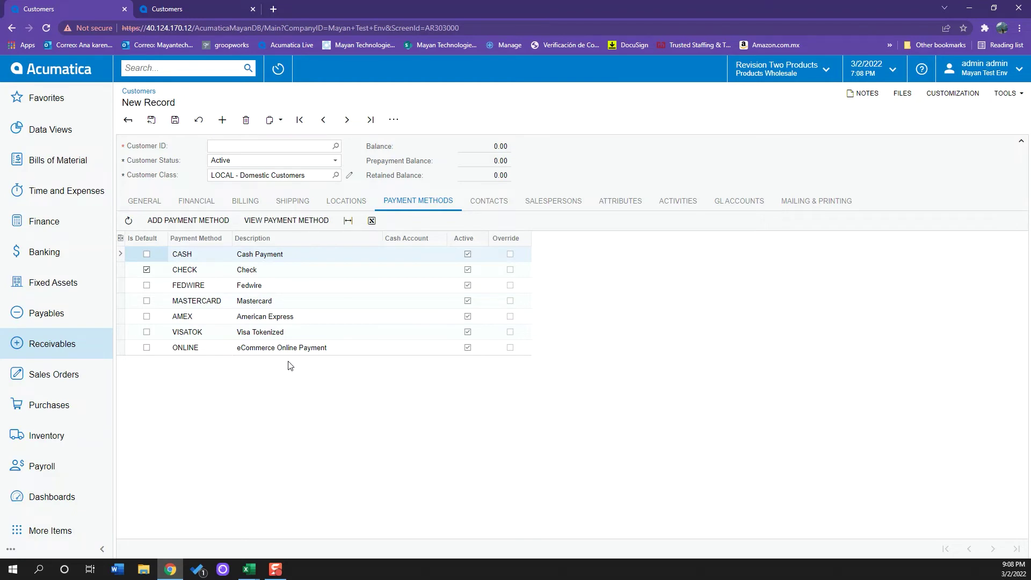
Step: Switch the default payment method to CASH and back to CHECK, then view Contacts
left_click(223, 274)
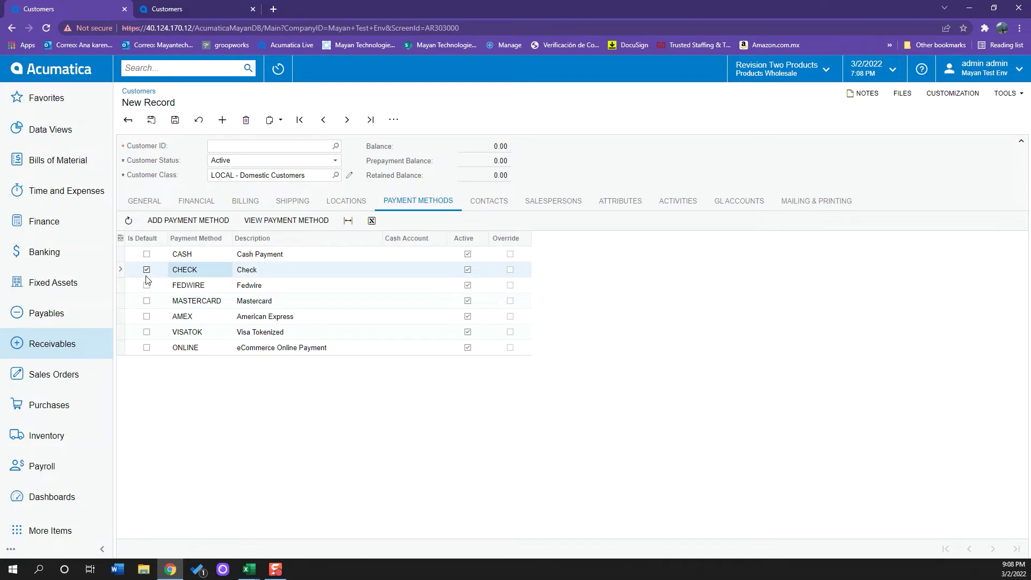
left_click(147, 255)
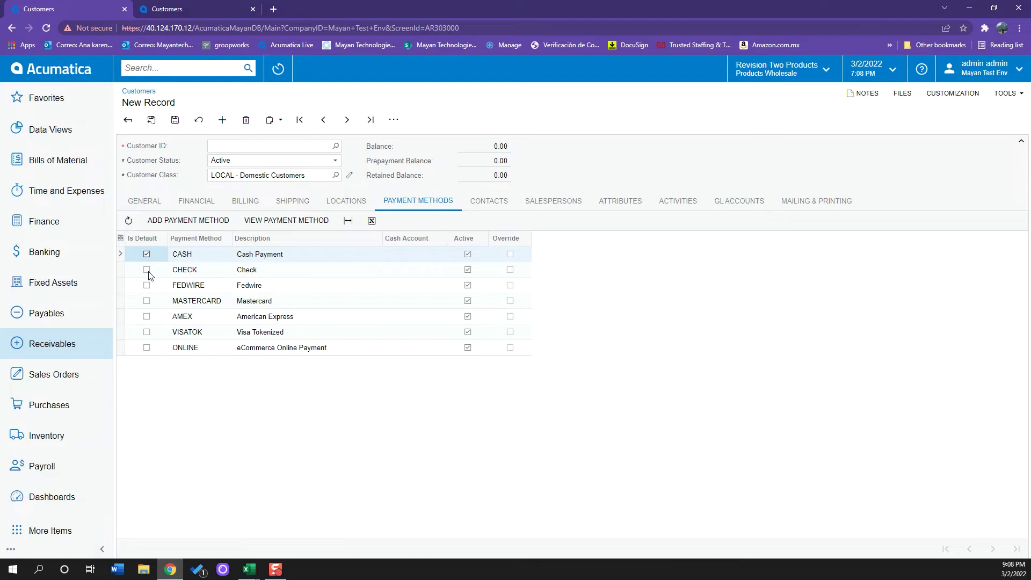
left_click(147, 270)
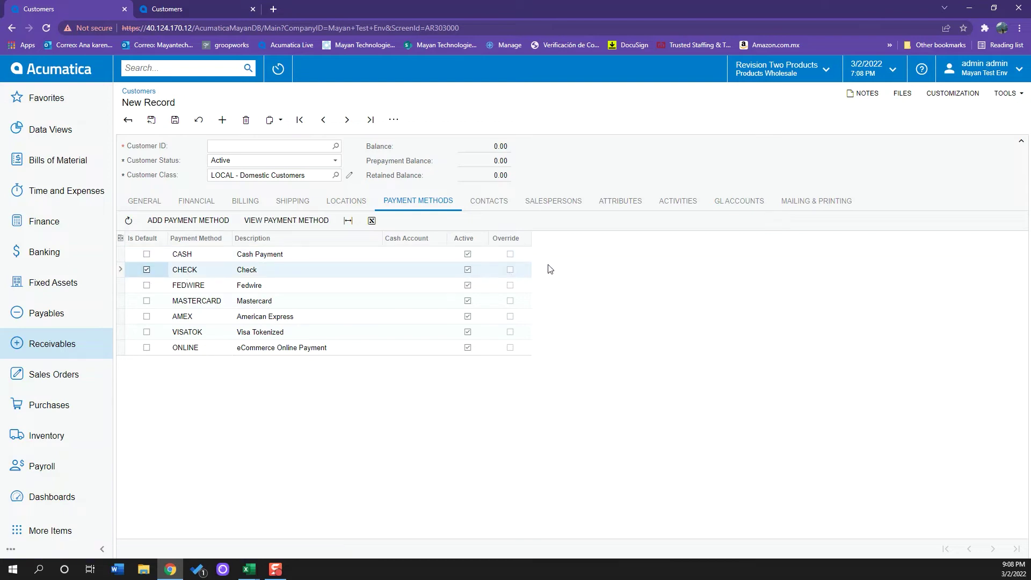
left_click(492, 203)
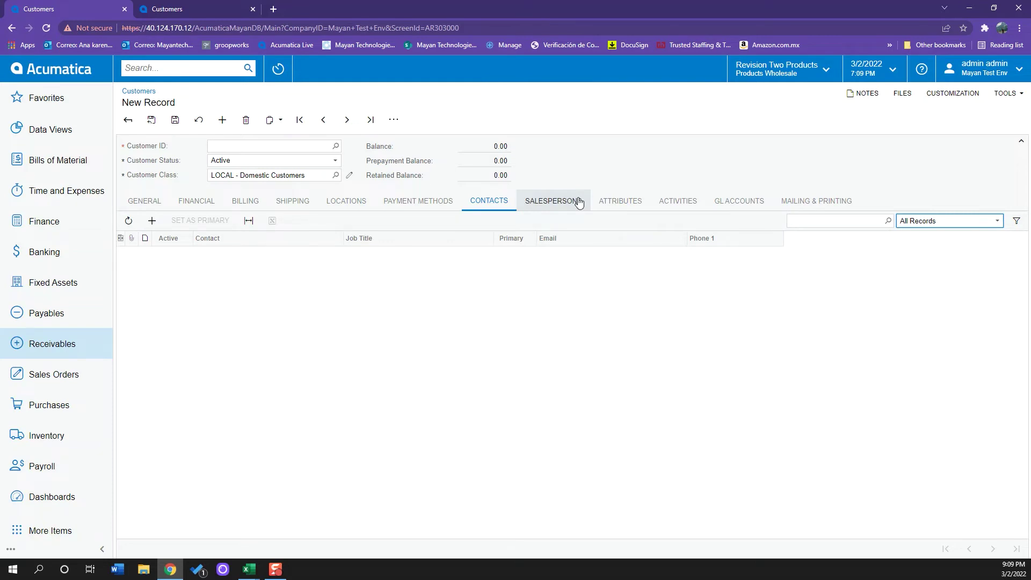
Step: Review Salespersons, Attributes and Activities, ending on GL Accounts defaults 11000 and 40000
left_click(537, 210)
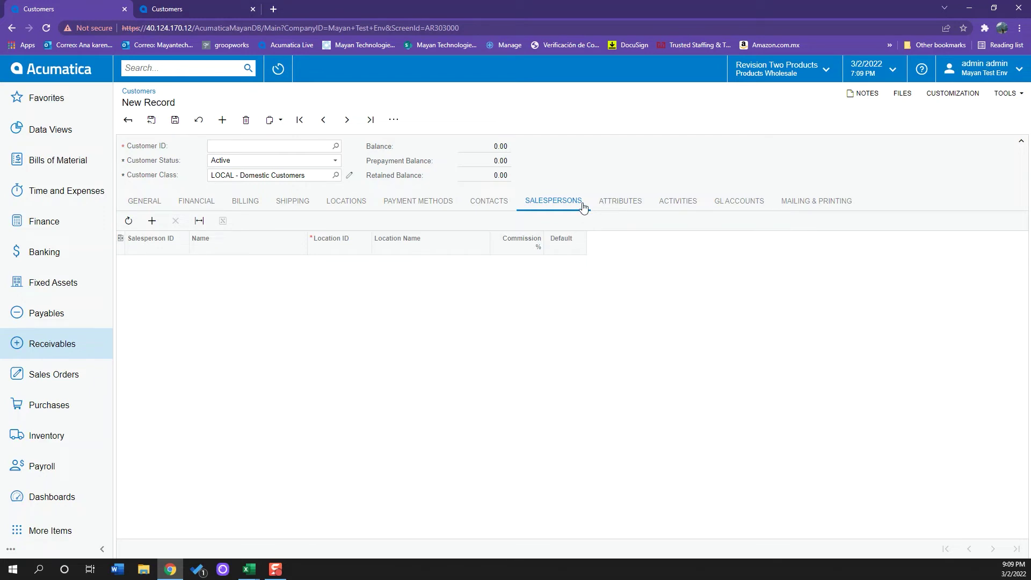
left_click(626, 202)
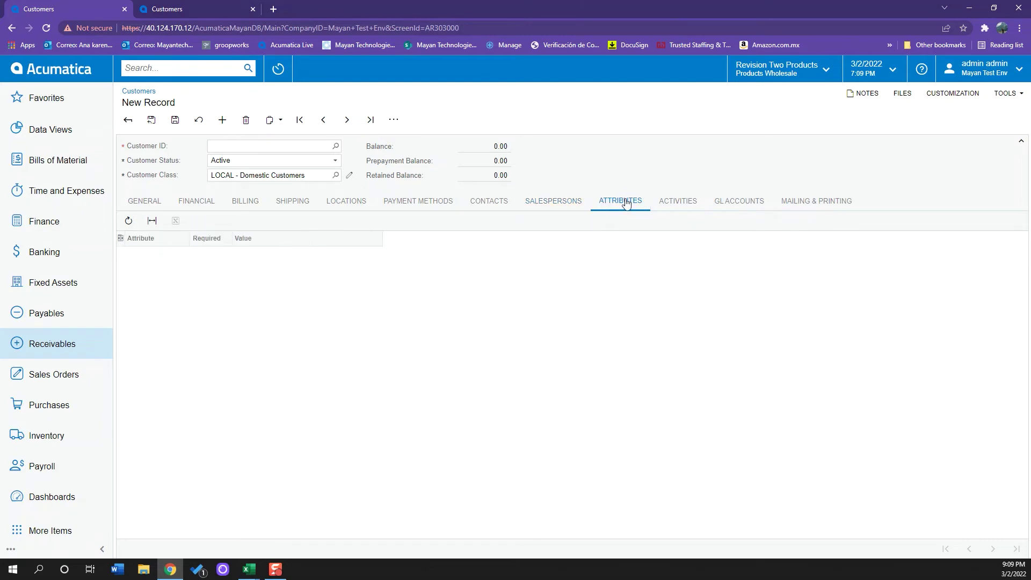
left_click(678, 201)
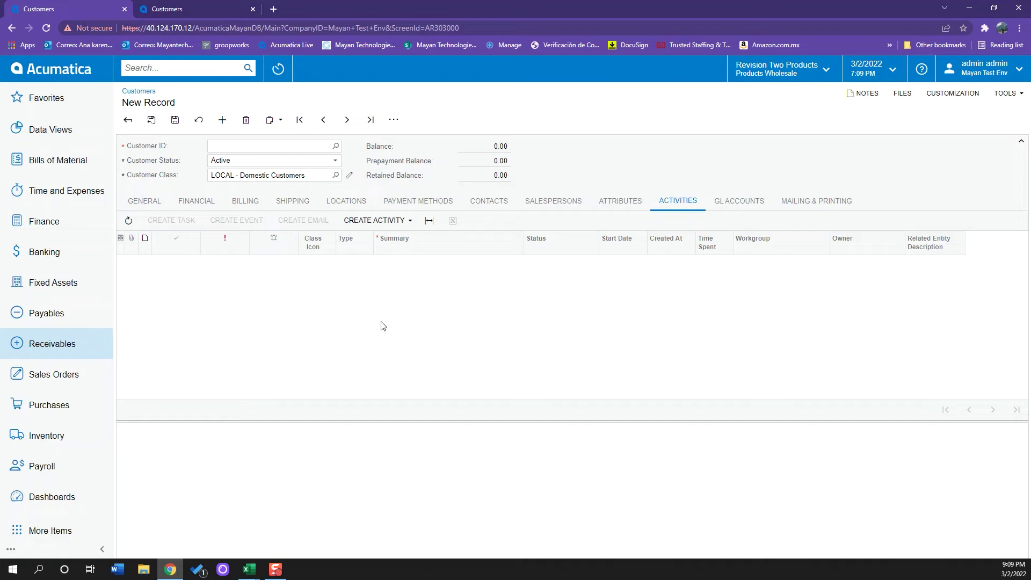
left_click(709, 209)
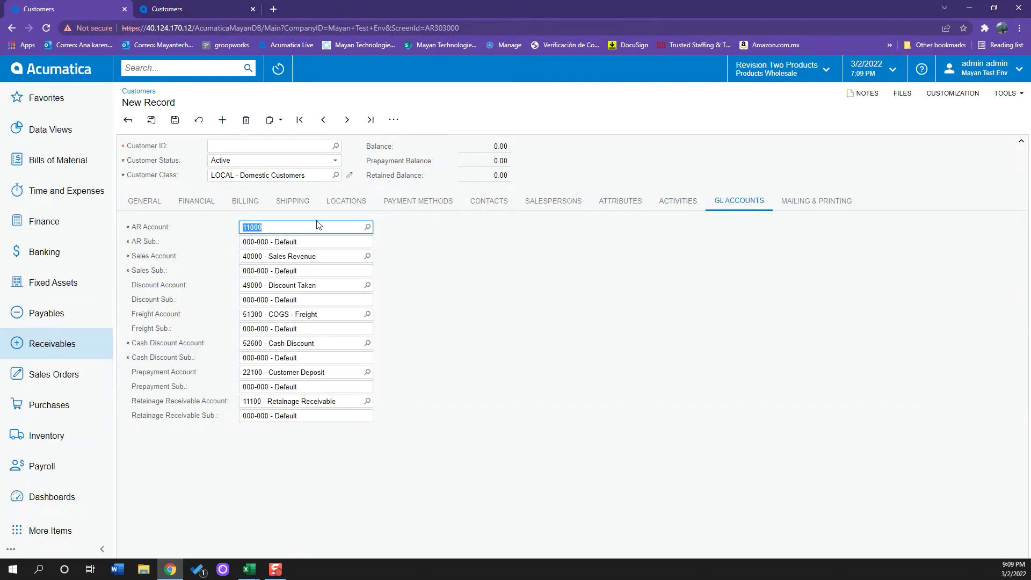
left_click(444, 295)
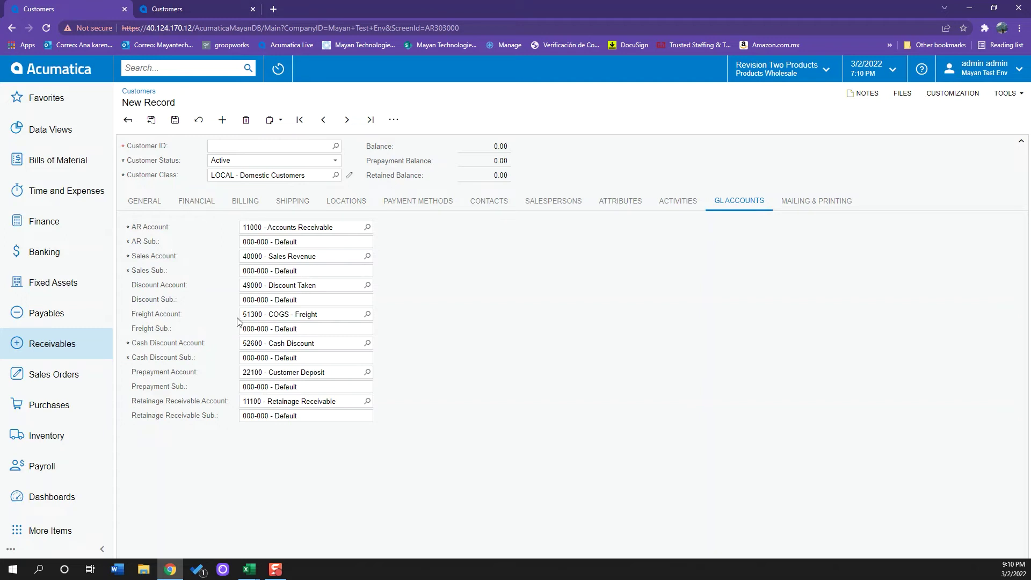
Step: Switch to the saved ACTIVESTAF record and check its LOCAL customer class in the lookup
left_click(149, 205)
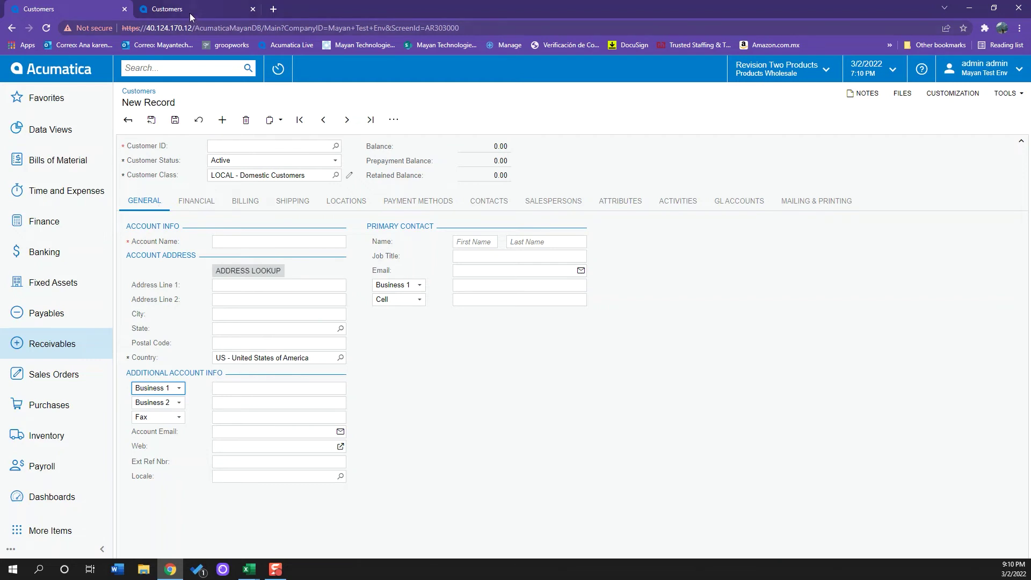
left_click(167, 9)
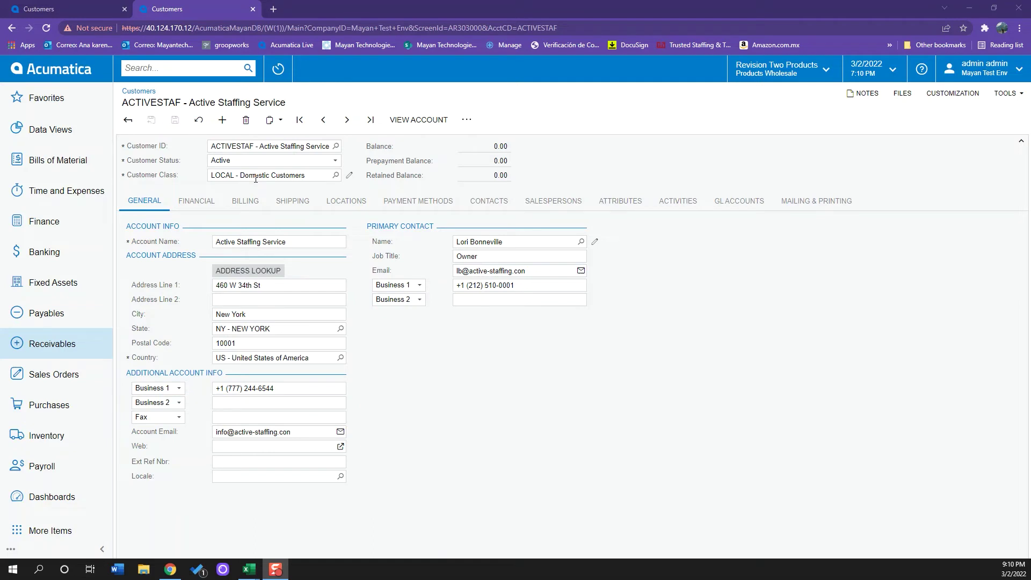
left_click(336, 176)
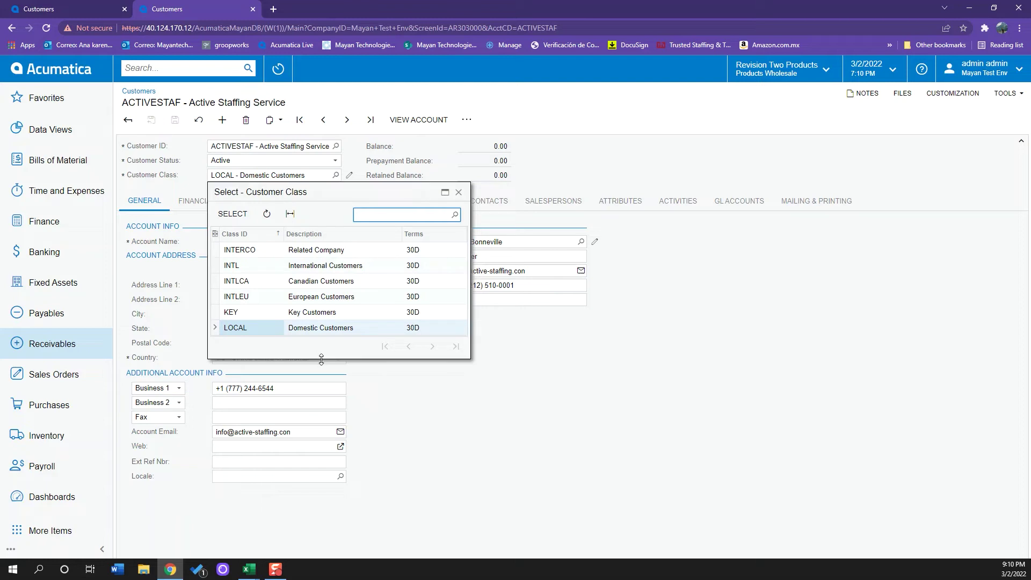
left_click(571, 330)
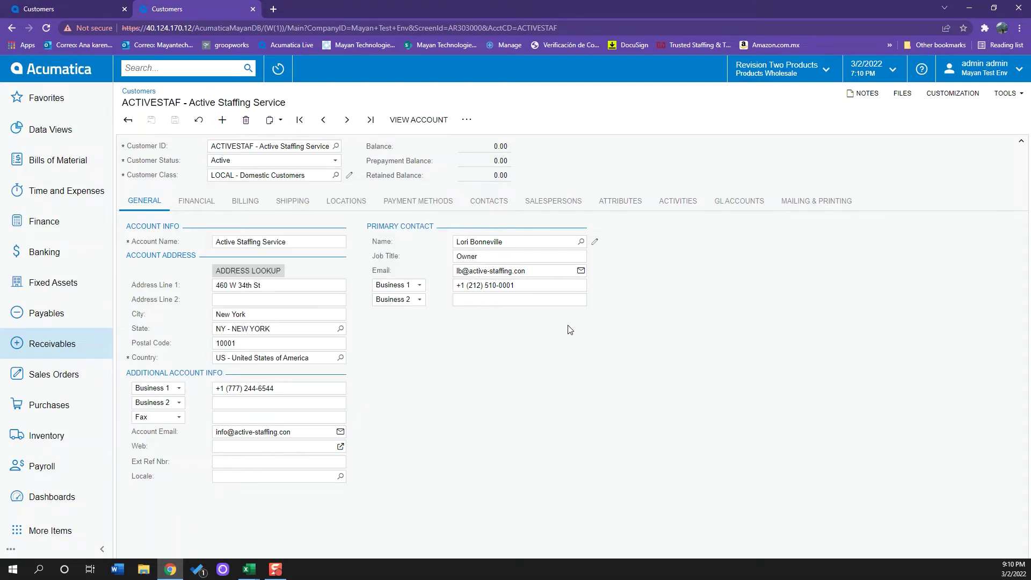
left_click(349, 175)
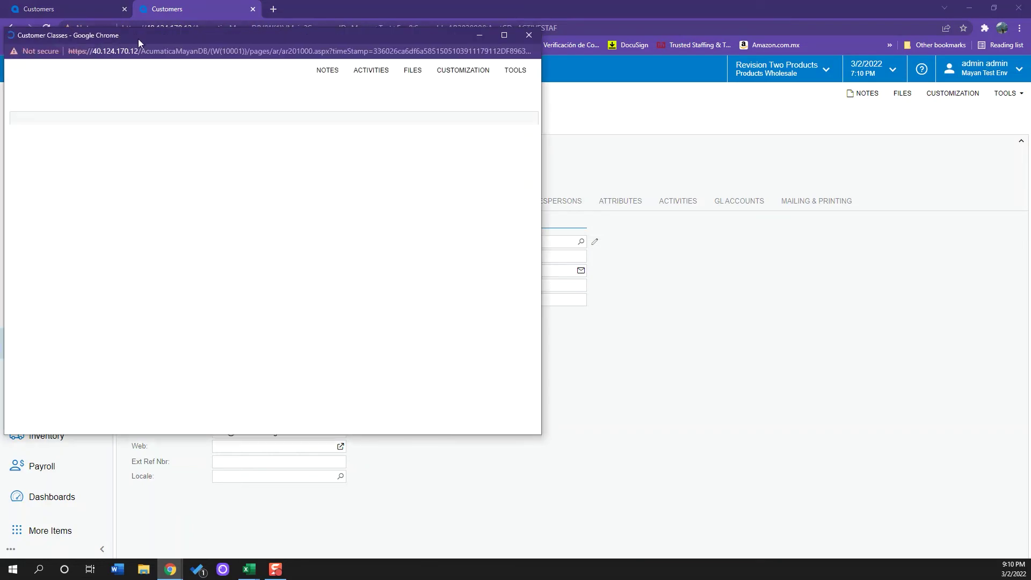
left_click_drag(138, 38, 217, 65)
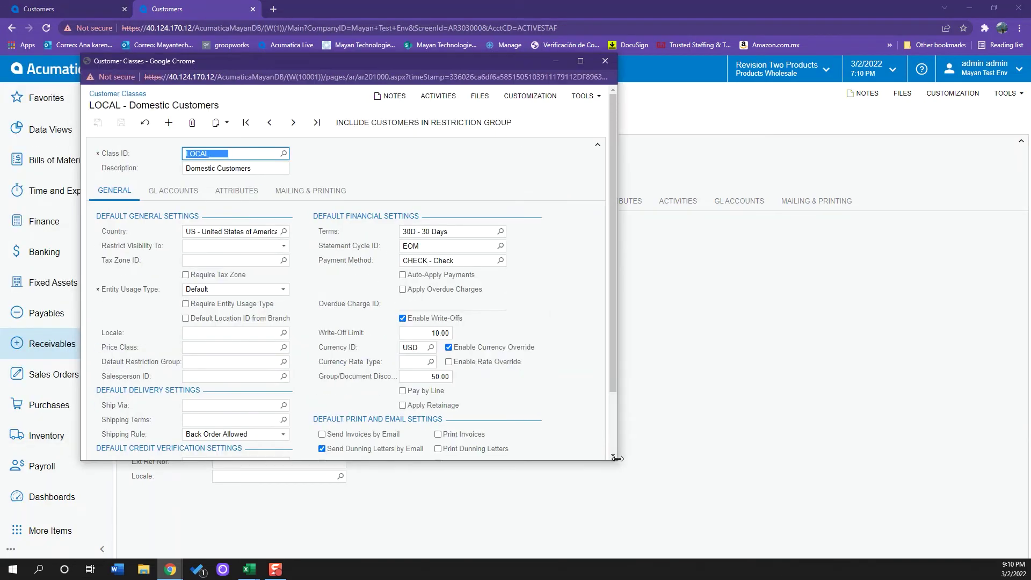
left_click_drag(618, 461, 636, 542)
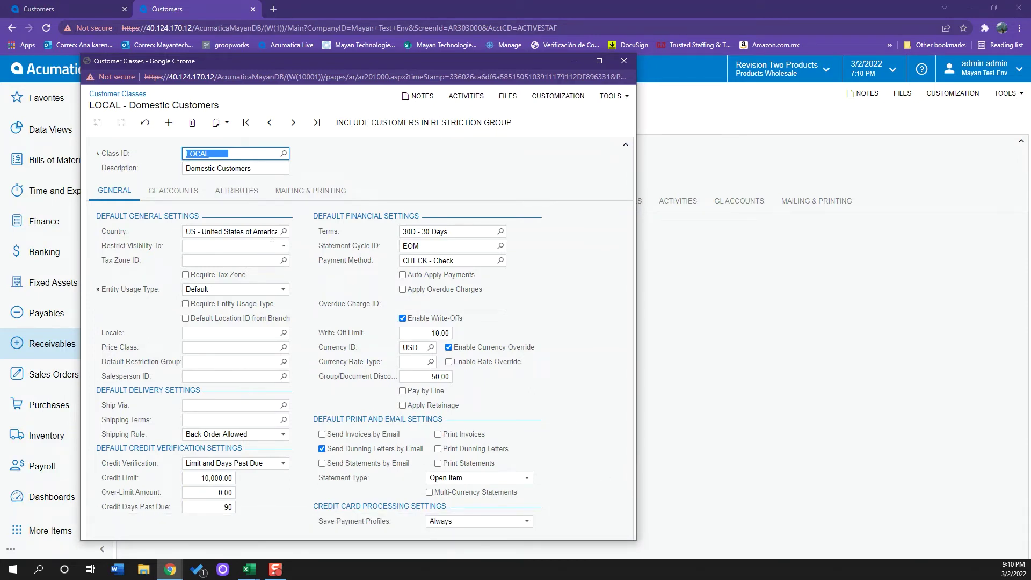
left_click(433, 190)
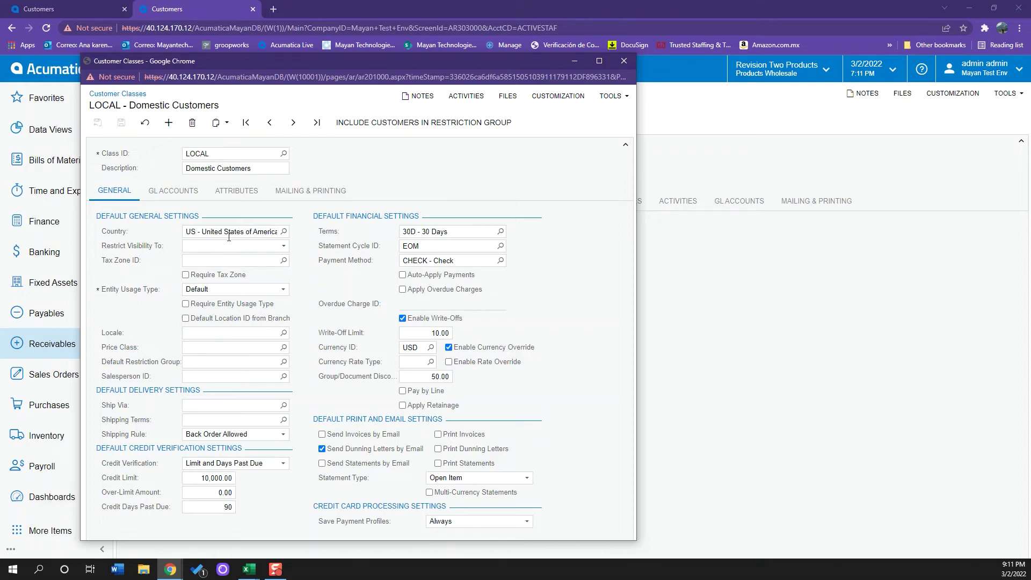
left_click(254, 232)
left_click(417, 232)
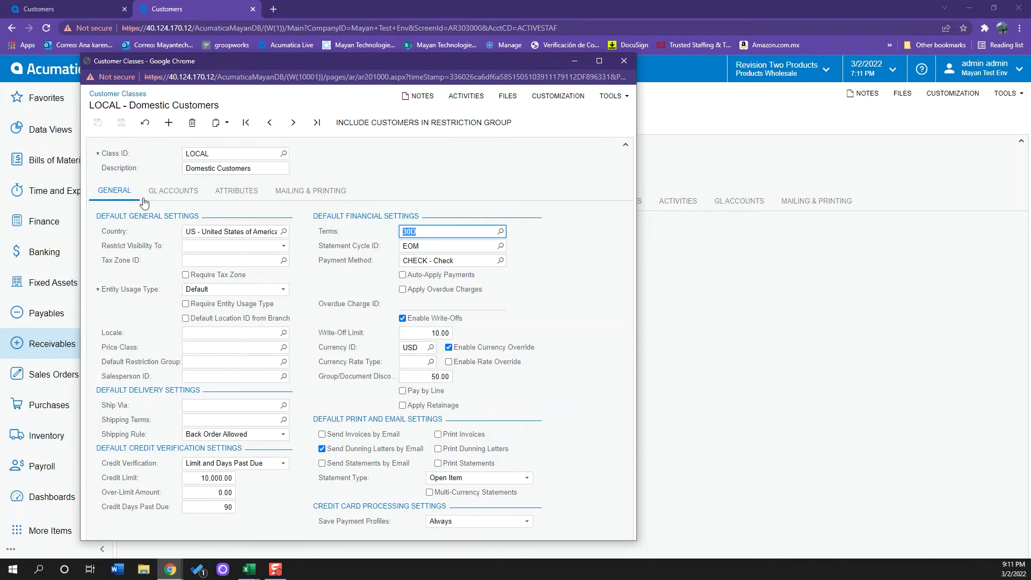
left_click(168, 192)
left_click(404, 349)
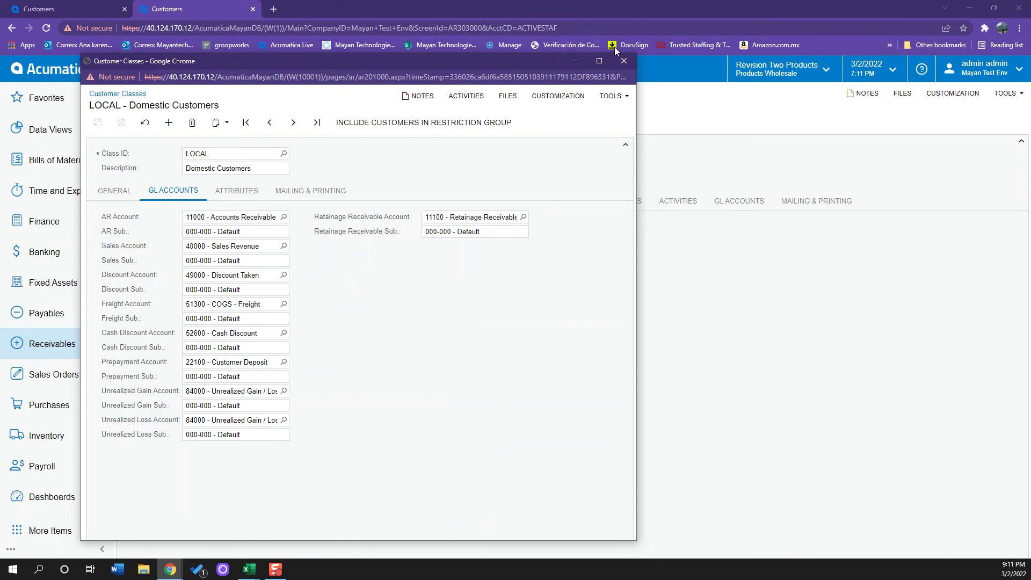
left_click(624, 60)
Step: Review Active Staffing Service's Financial, Shipping and GL Accounts tabs, then open the Customer Class lookup
left_click(222, 174)
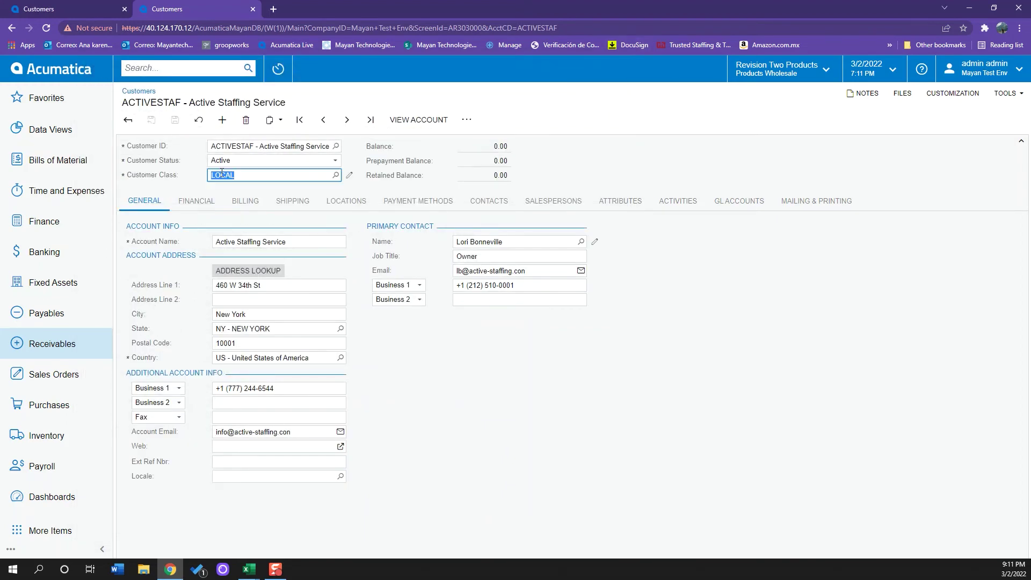
left_click(207, 201)
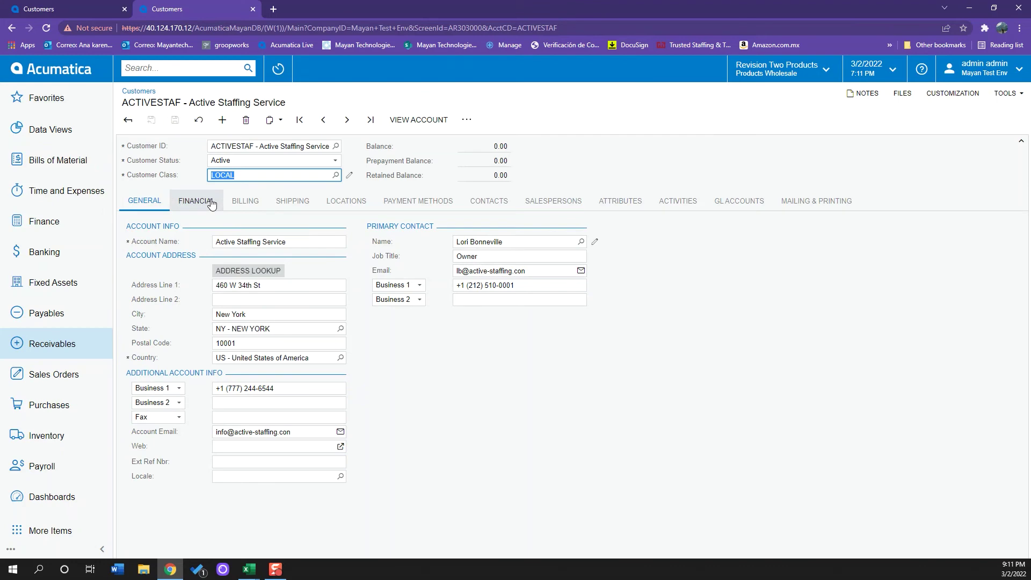
left_click(293, 201)
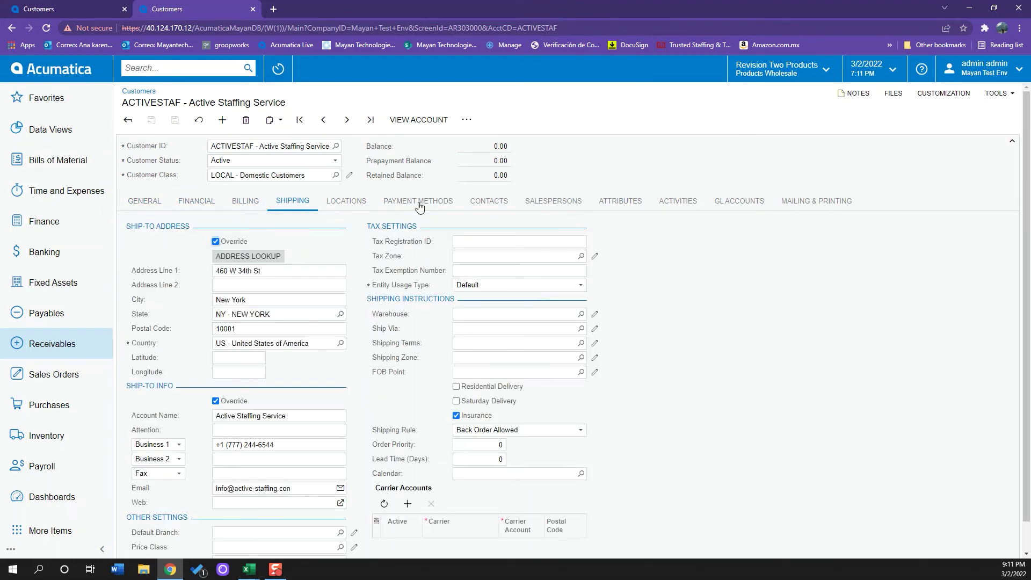
left_click(747, 204)
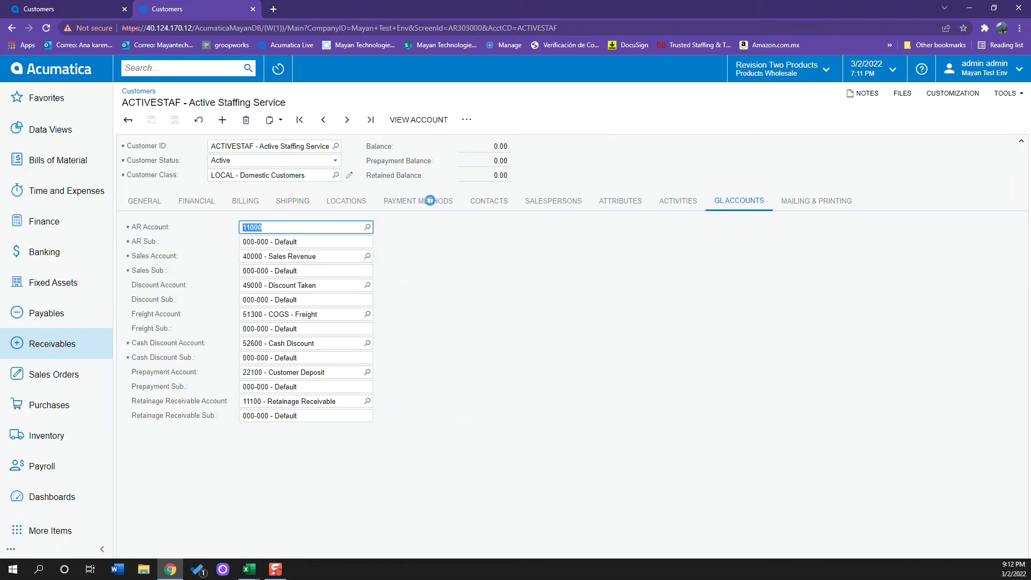
left_click(196, 202)
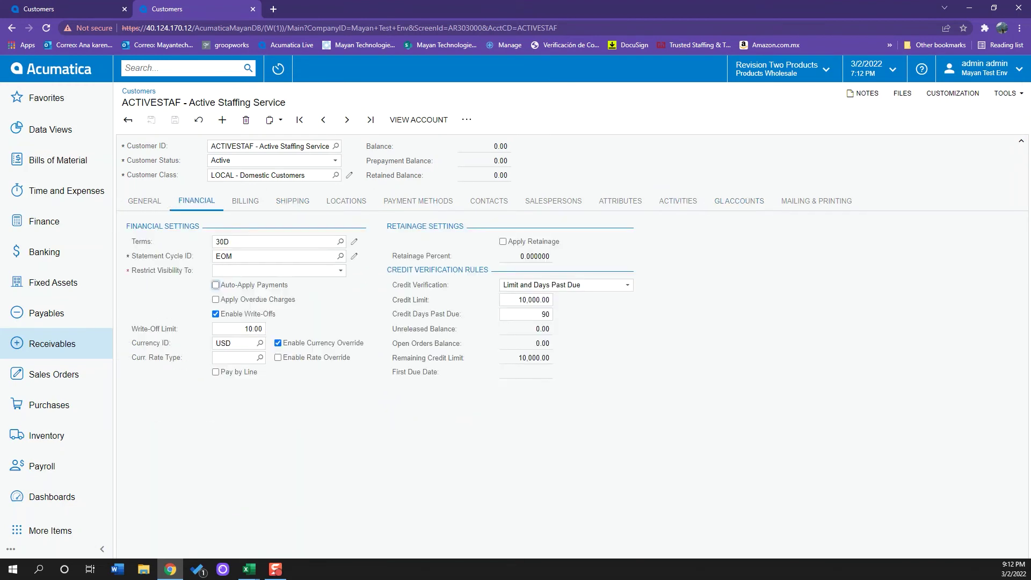
left_click(145, 201)
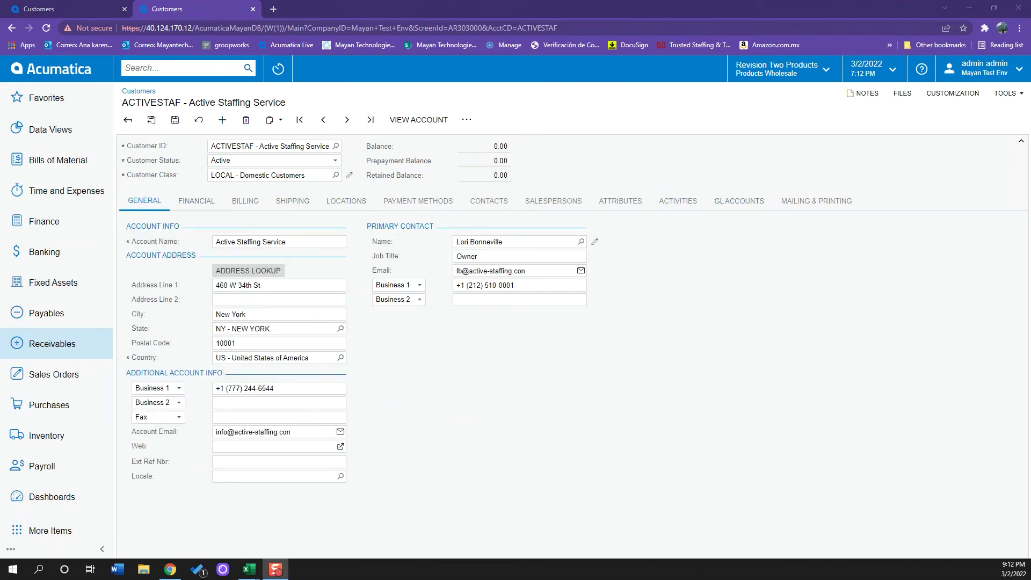
left_click(336, 177)
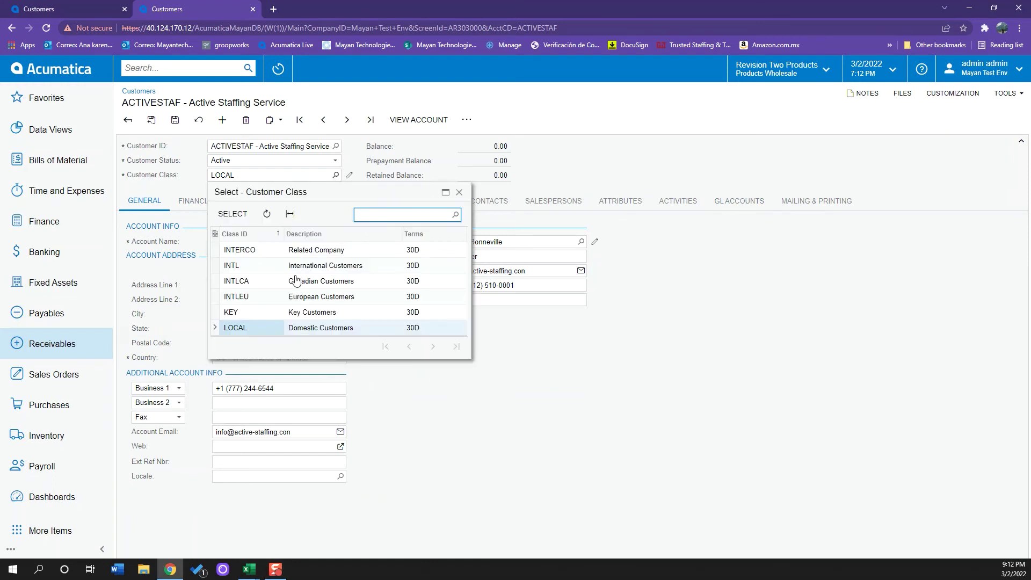
Step: Switch the customer to the KEY - Key Customers class and inspect that class's default payment terms
double_click(294, 314)
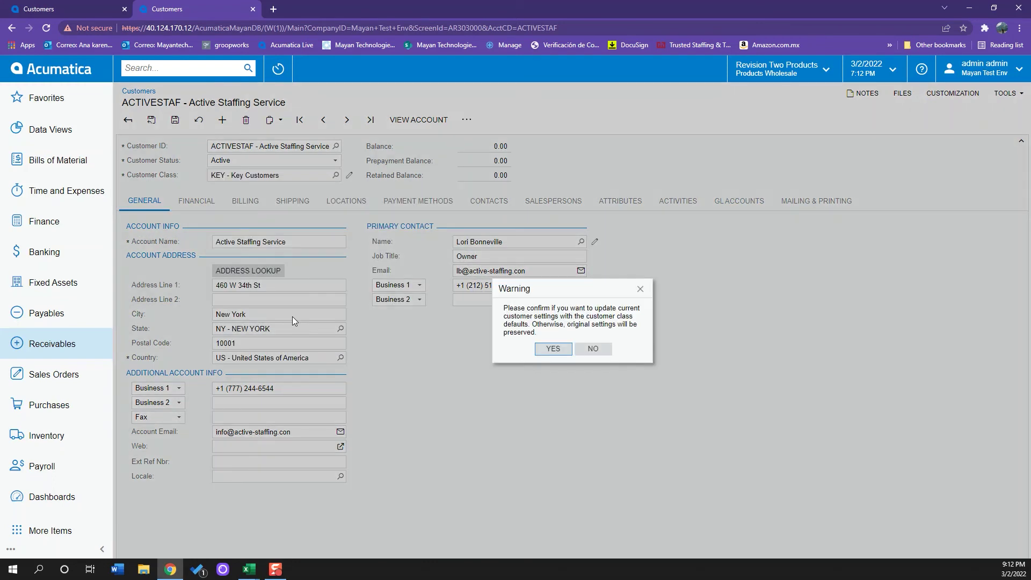
left_click(553, 349)
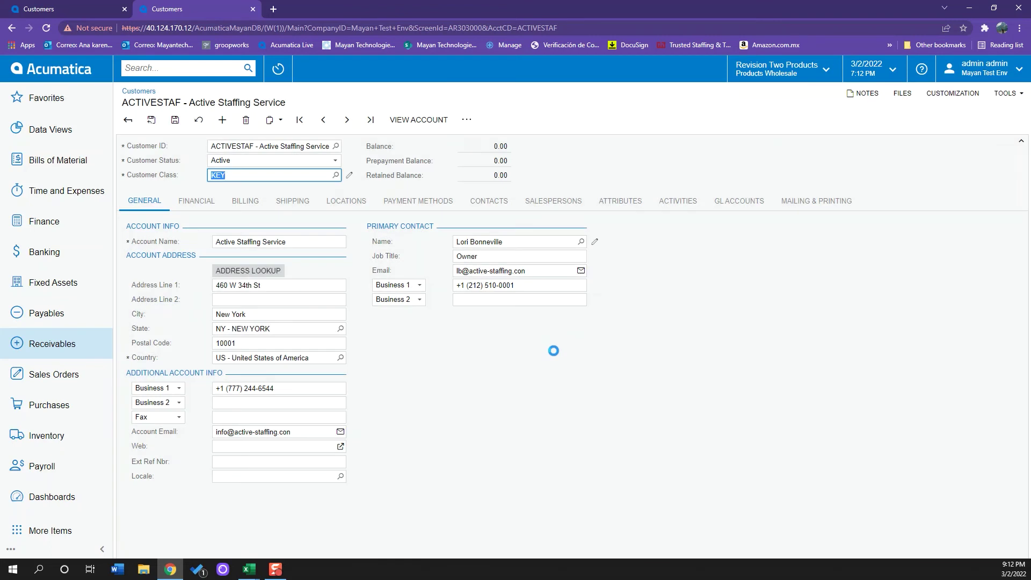
left_click(198, 201)
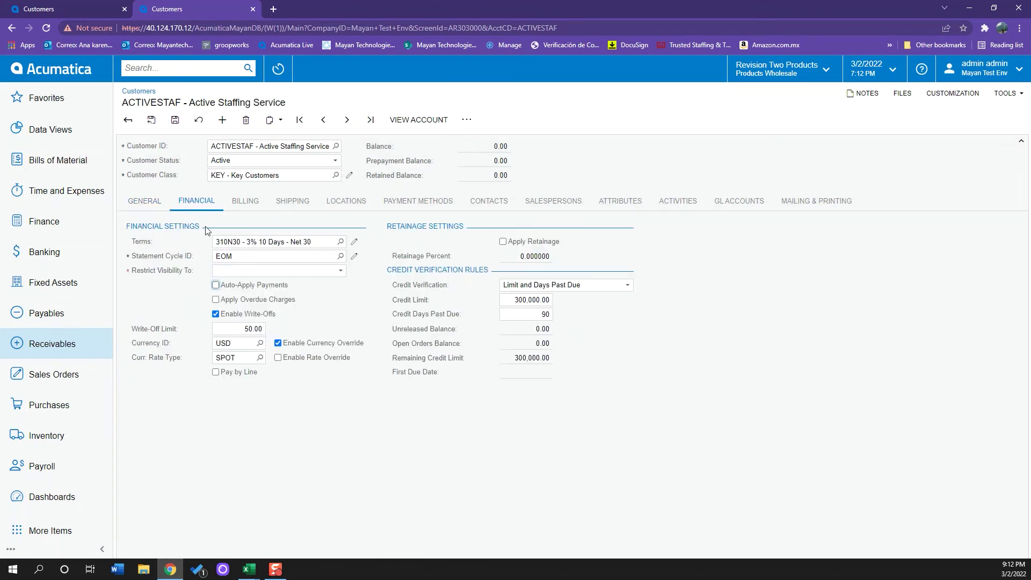
left_click(242, 241)
left_click(259, 243)
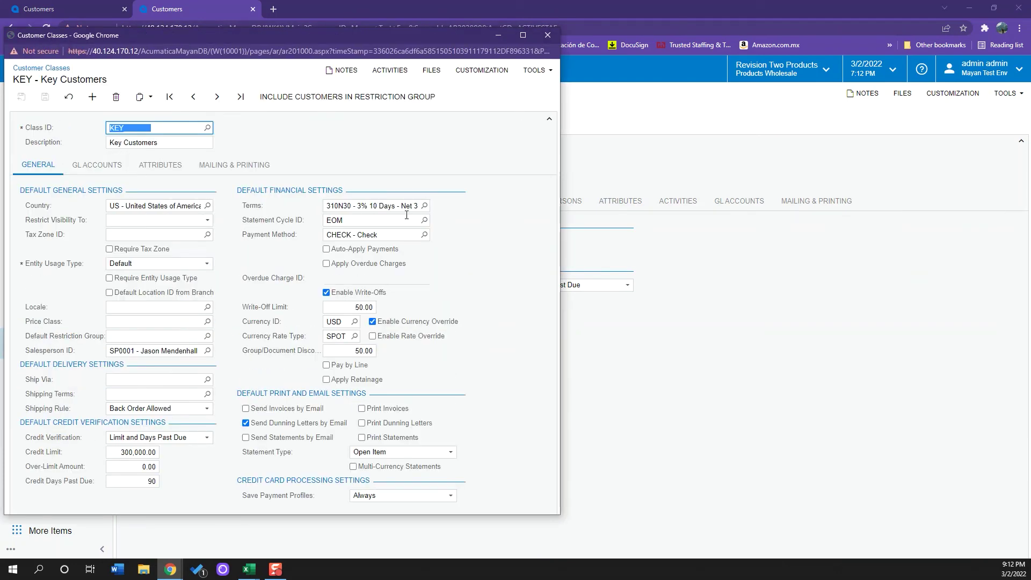
left_click(389, 205)
left_click(424, 206)
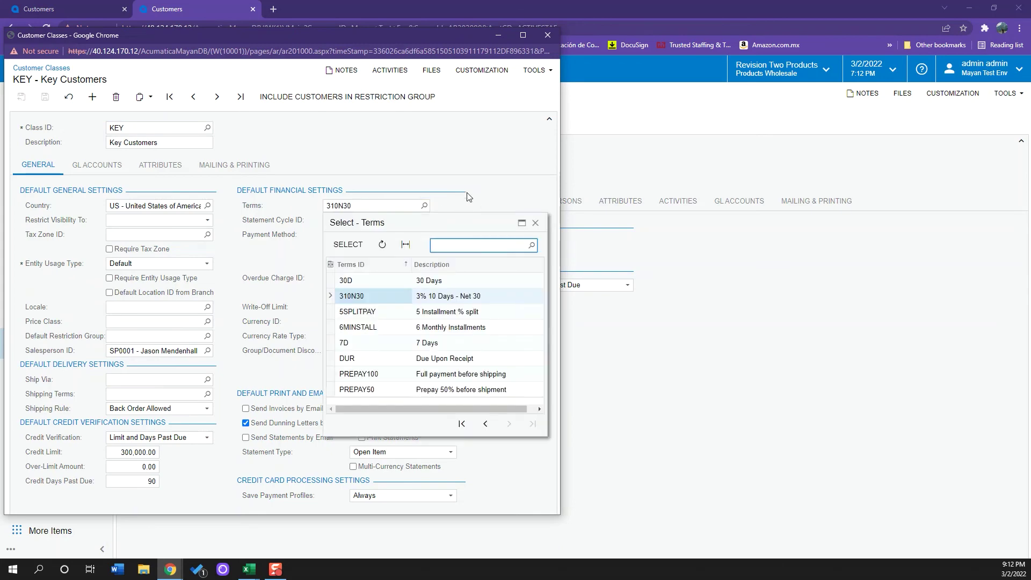
key("Escape")
key("ctrl+w")
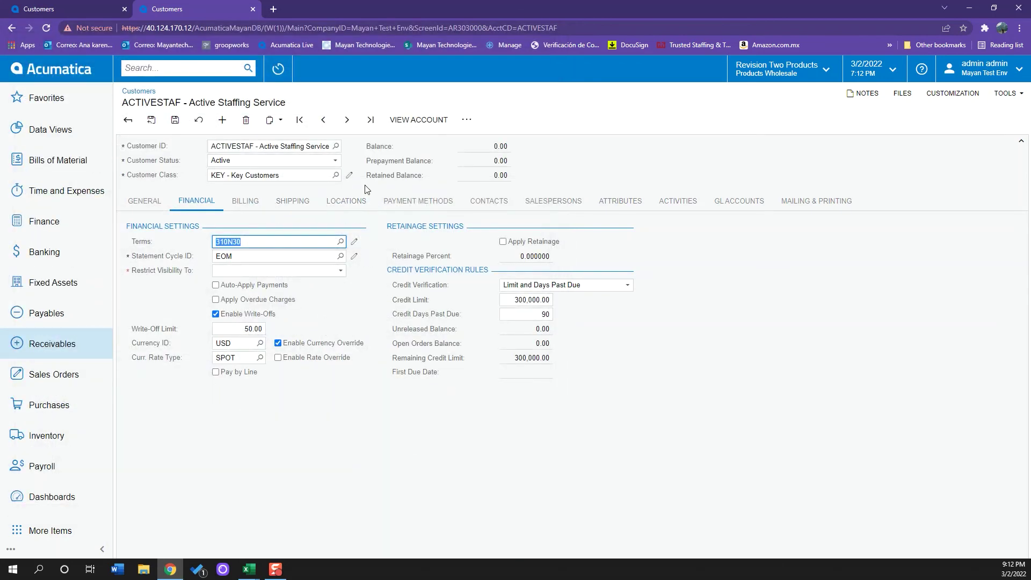
Step: Reassign the LOCAL - Domestic Customers class, accepting its defaults of 30D terms and 10,000.00 credit limit
left_click(336, 176)
double_click(303, 332)
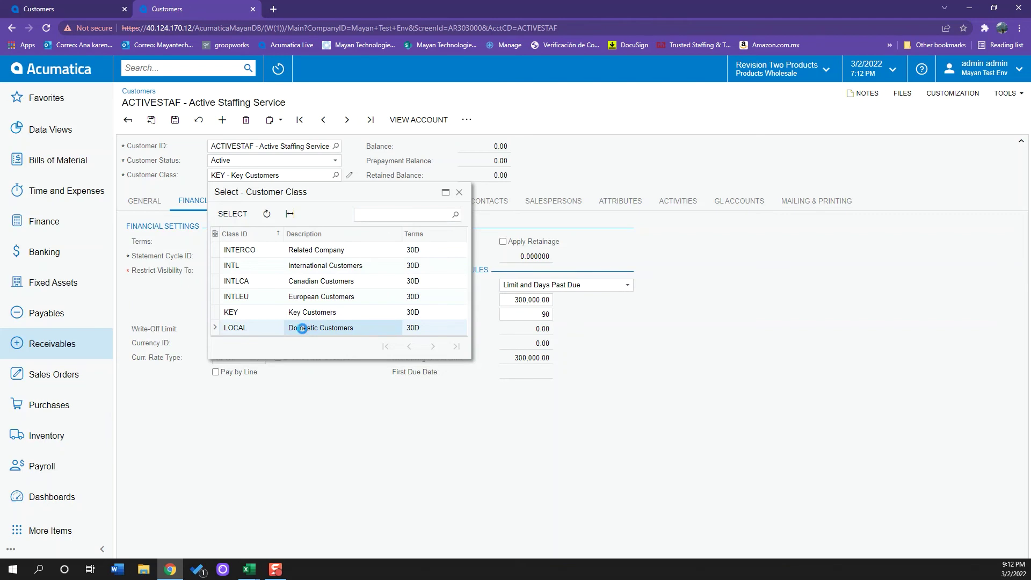
left_click(545, 348)
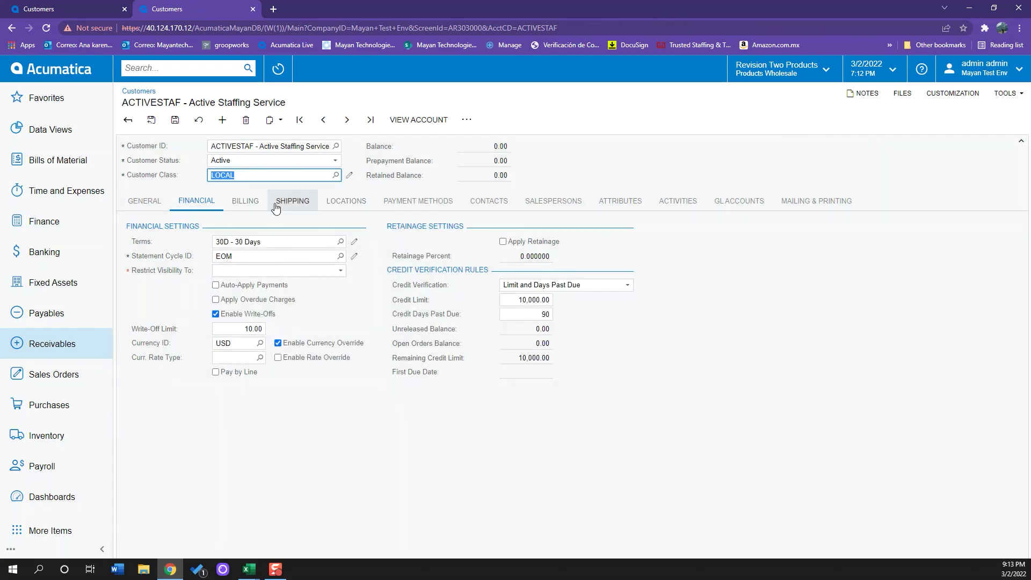
left_click(434, 201)
Step: Change the customer's payment terms on the Financial tab from 30D to 7D - 7 Days
left_click(739, 201)
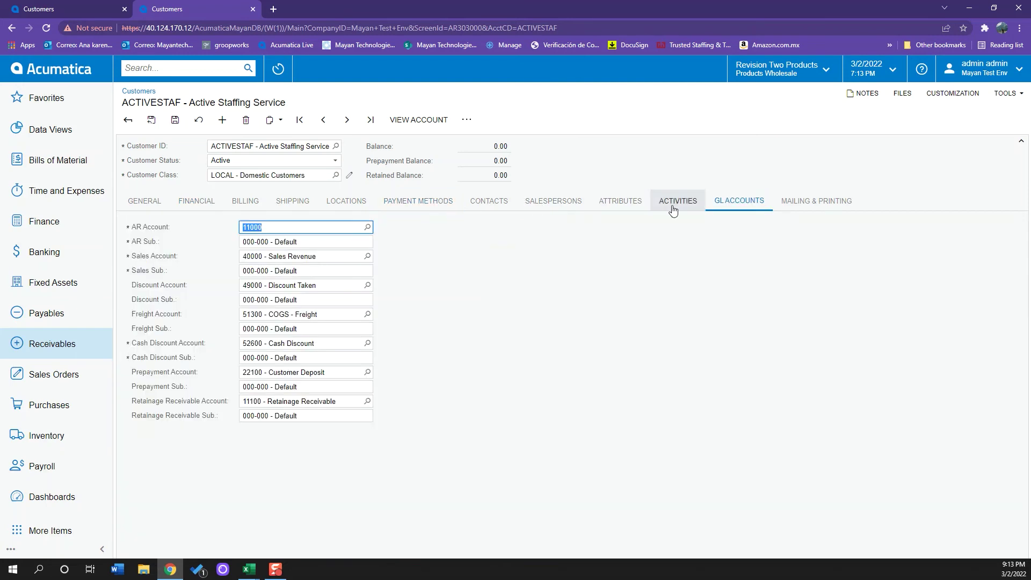
left_click(144, 203)
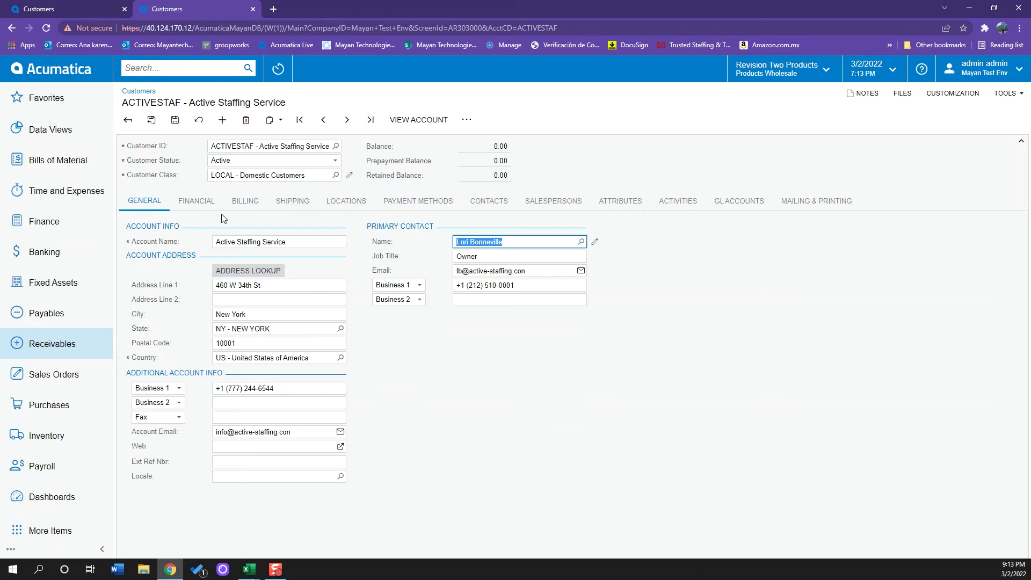
left_click(197, 202)
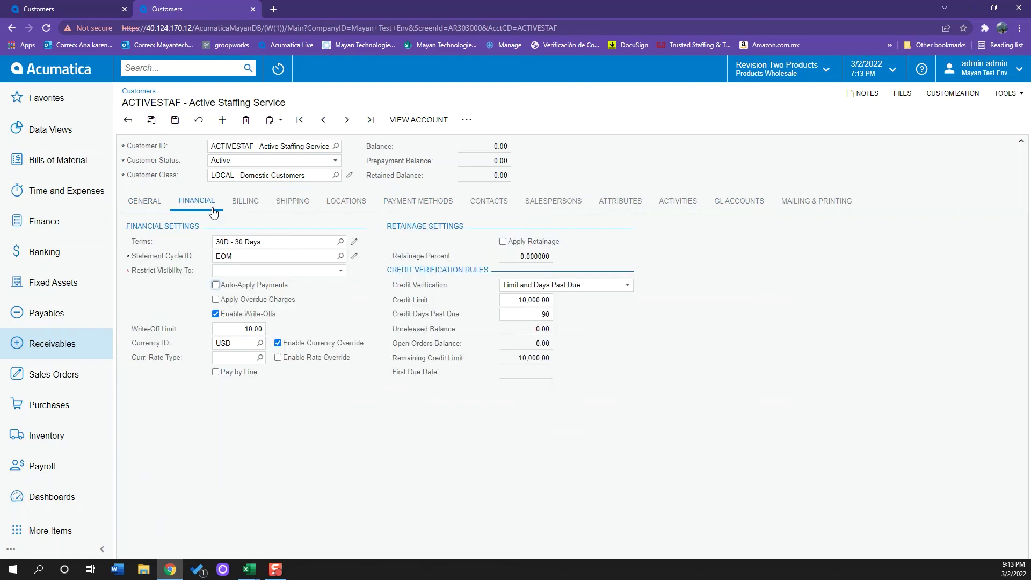
left_click(340, 242)
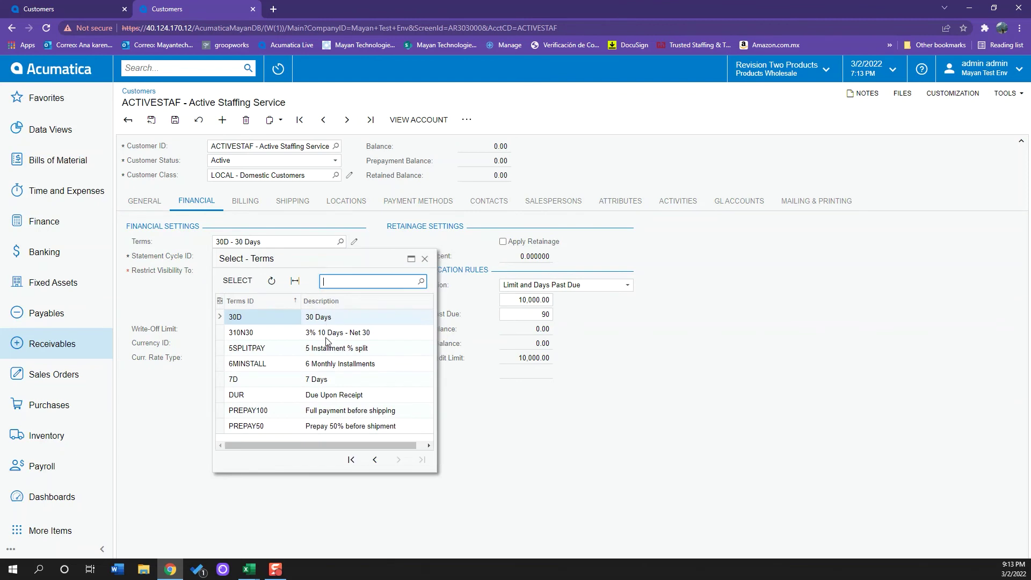
double_click(321, 379)
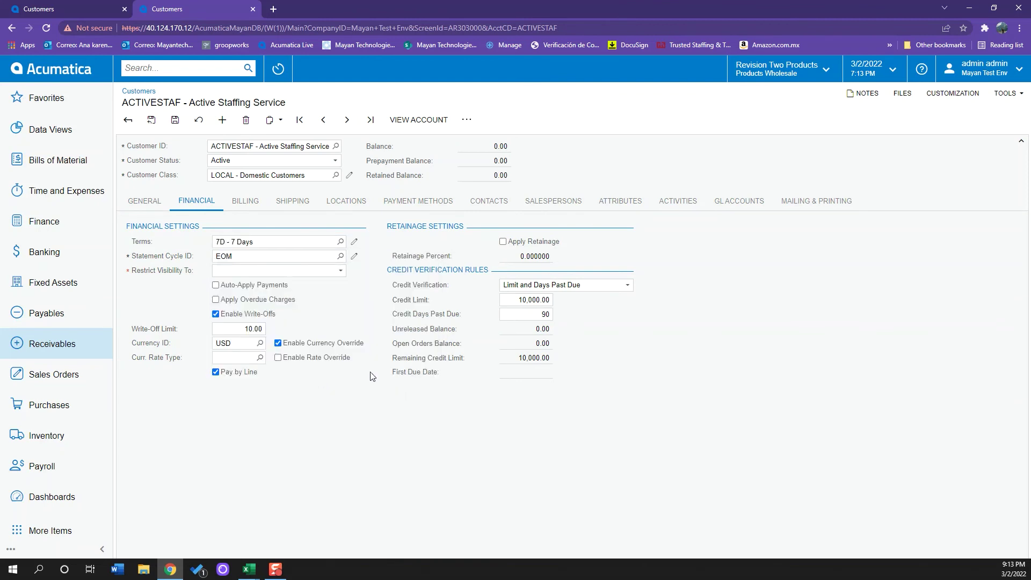
left_click(763, 207)
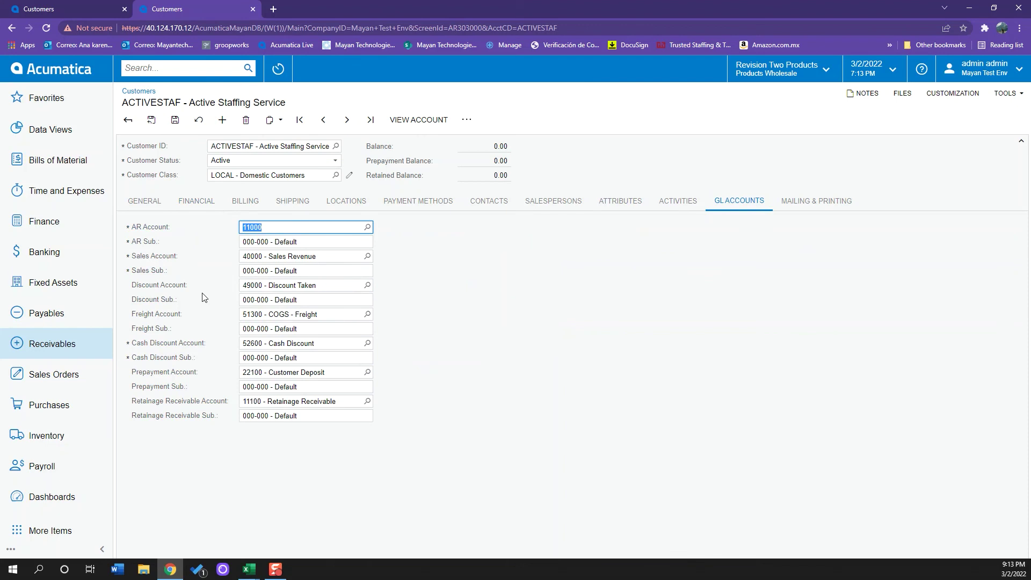
Step: Save the Active Staffing Service customer record with class LOCAL and 7D - 7 Days terms
left_click(140, 203)
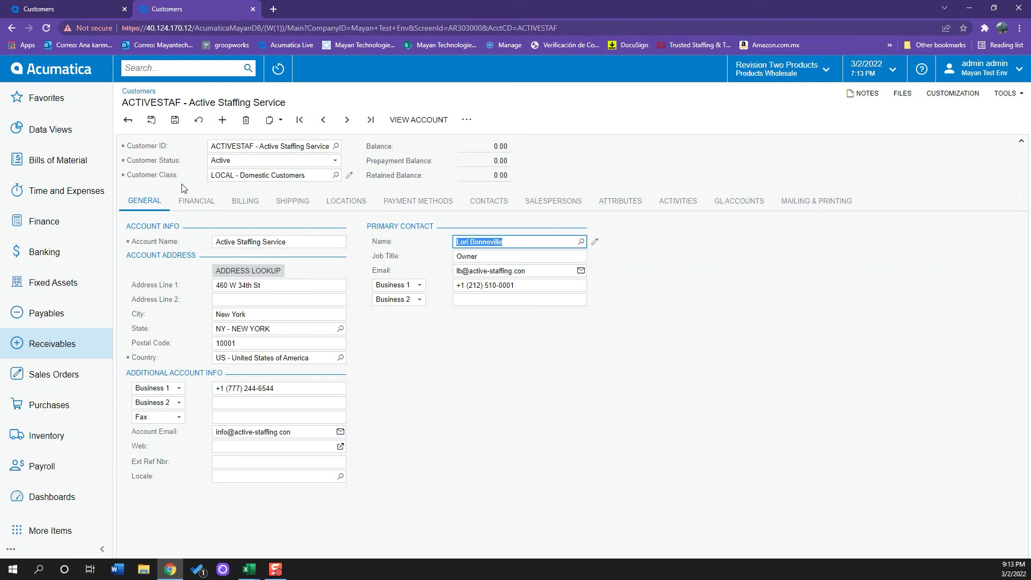
left_click(571, 365)
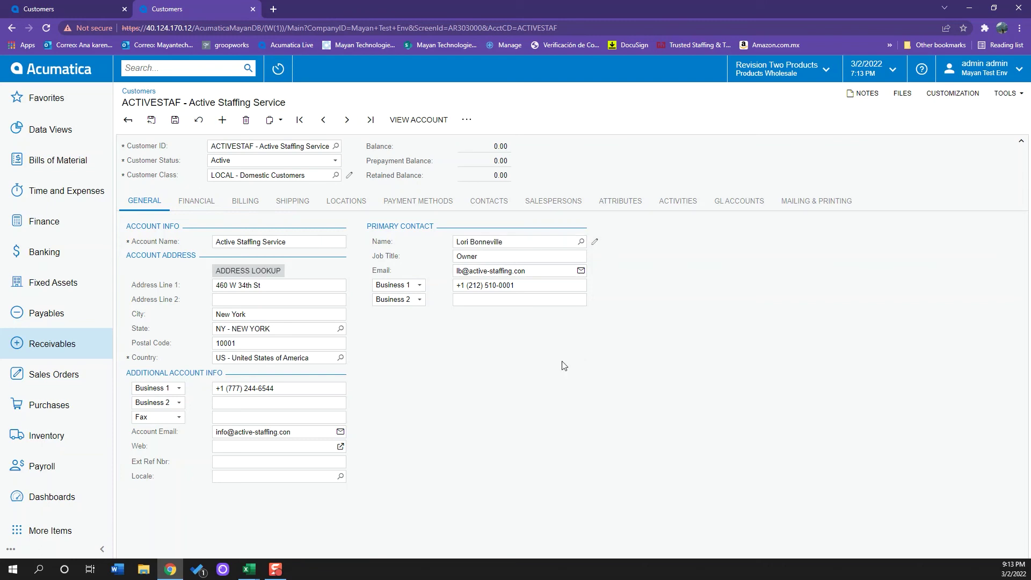
left_click(175, 121)
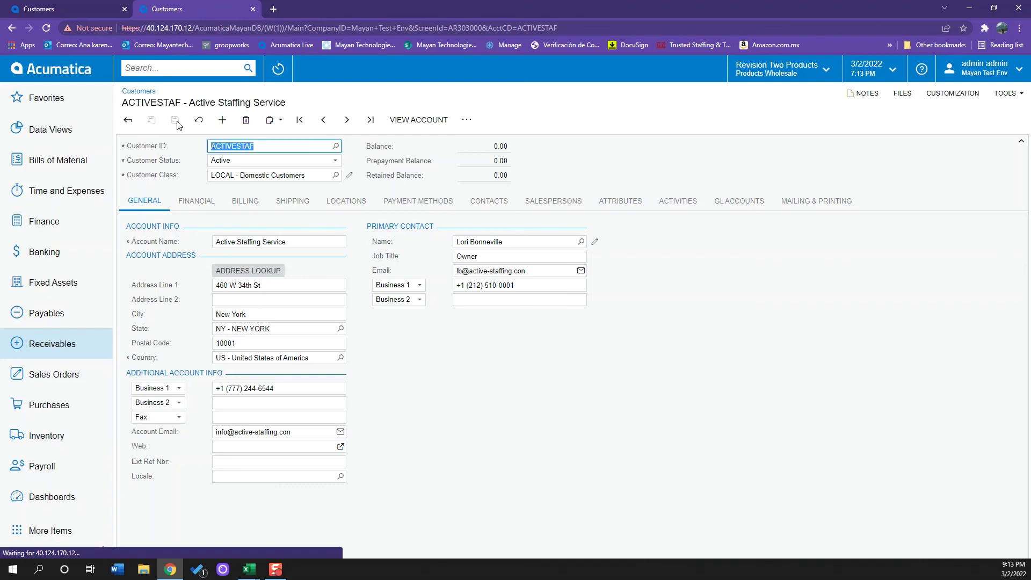